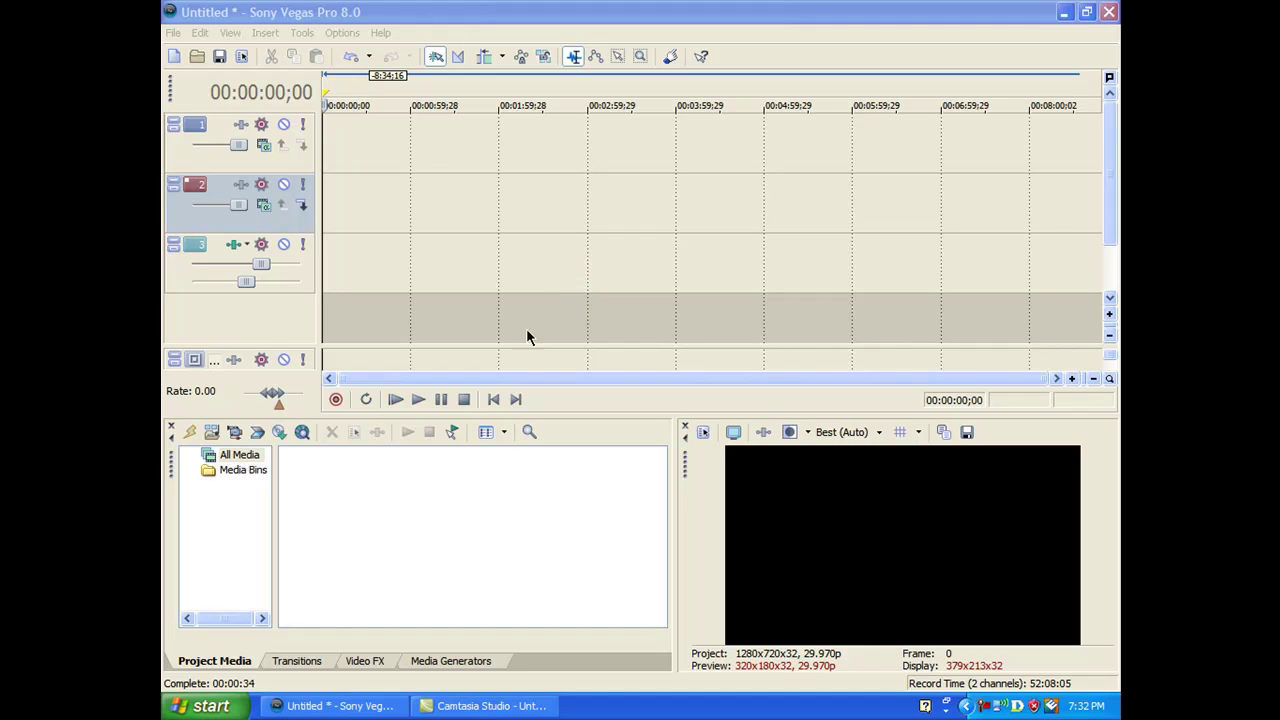
# Step: Browse to the Vegas Pro 8.0 Projects folder and remove the wrongly imported animation clip
pyautogui.click(213, 433)
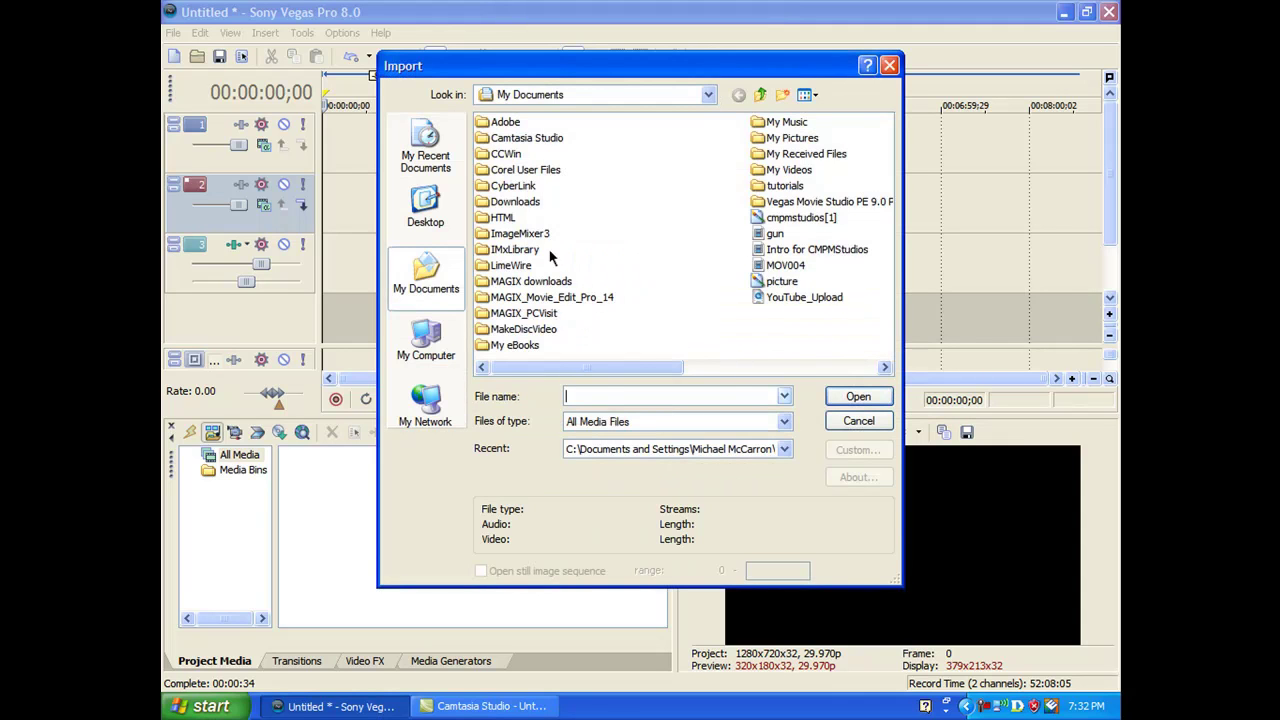
pyautogui.click(426, 210)
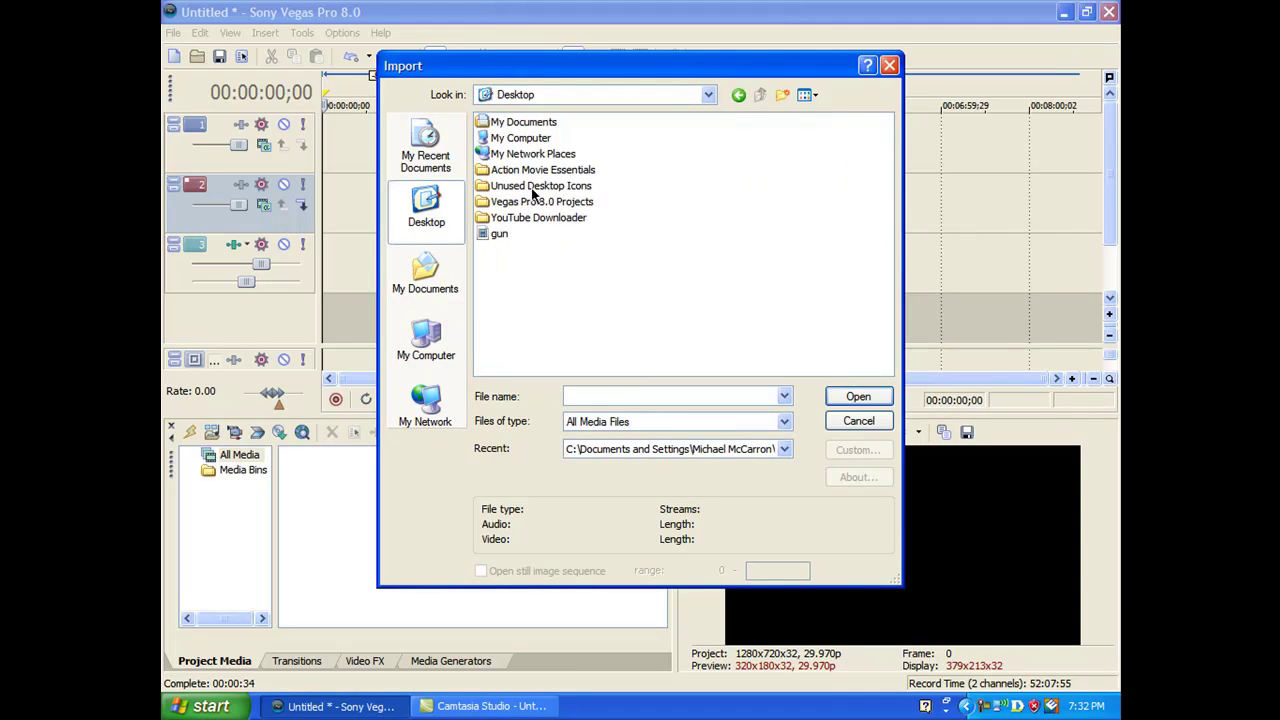
pyautogui.doubleClick(529, 203)
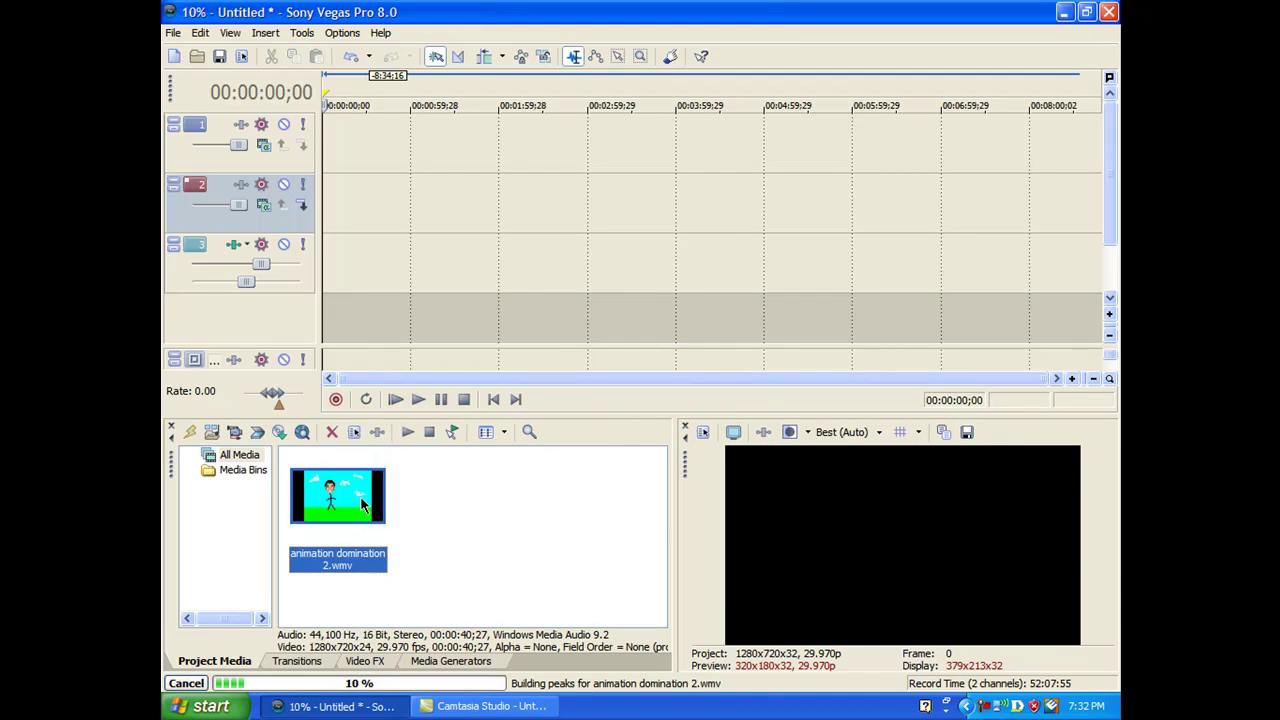
pyautogui.press('Delete')
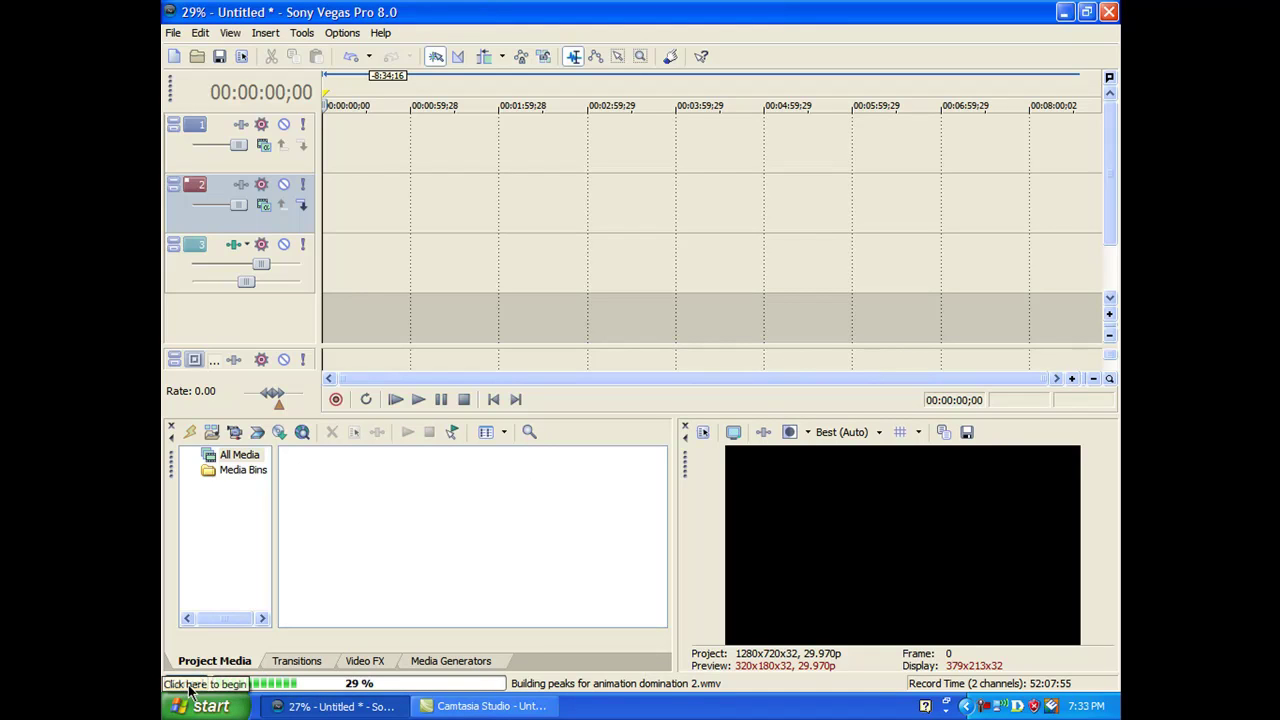
pyautogui.click(186, 684)
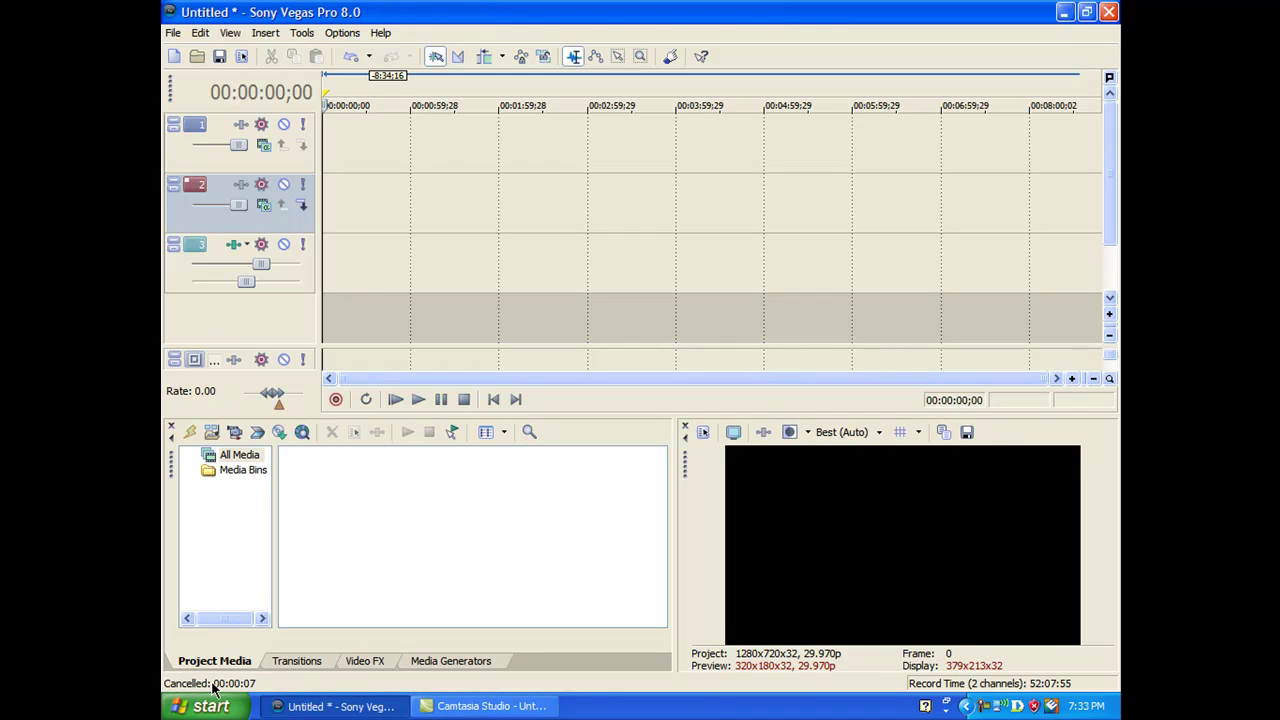
# Step: Import unedited.avi and place it at the timeline start, 00:00:00;00
pyautogui.click(210, 432)
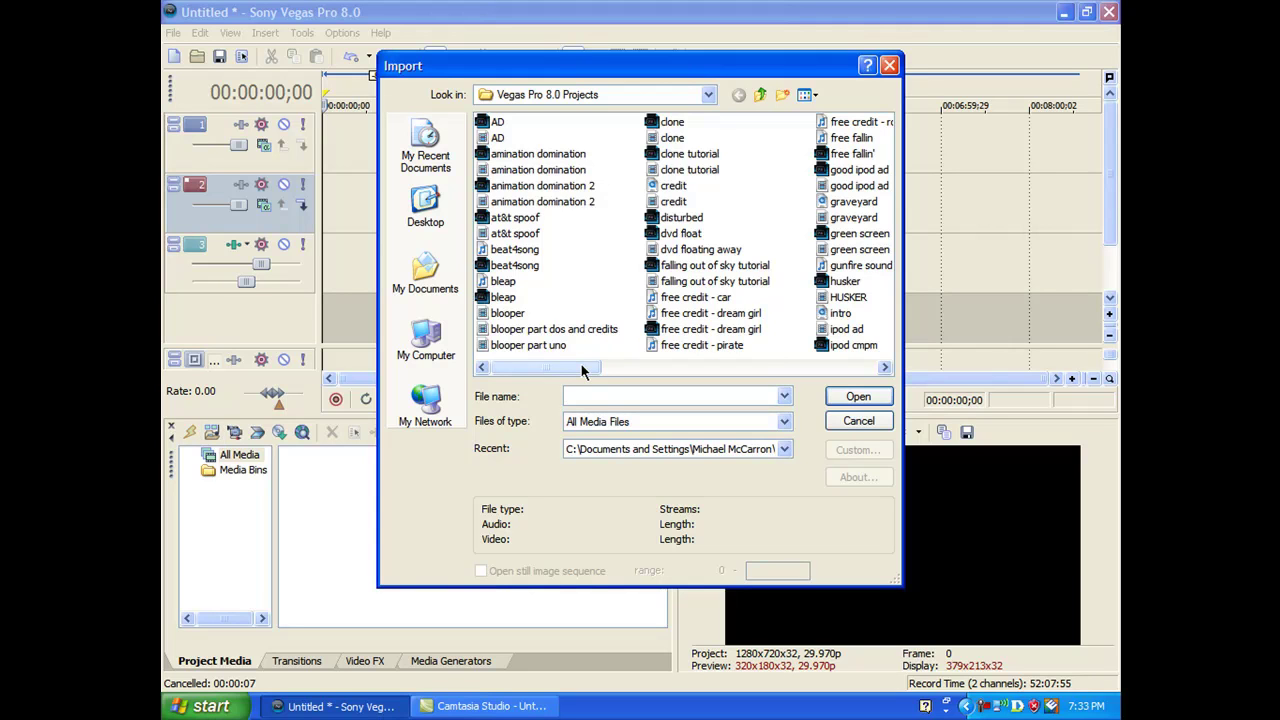
pyautogui.moveTo(581, 368); pyautogui.dragTo(855, 350)
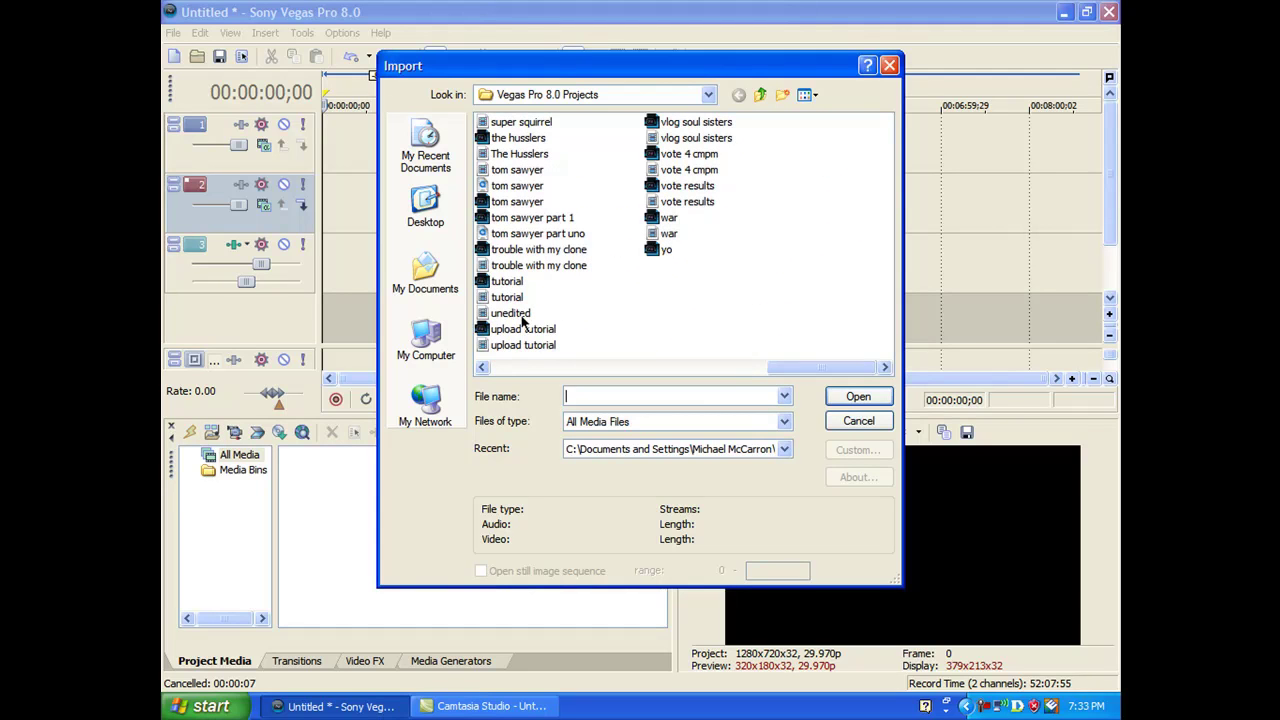
pyautogui.moveTo(522, 318)
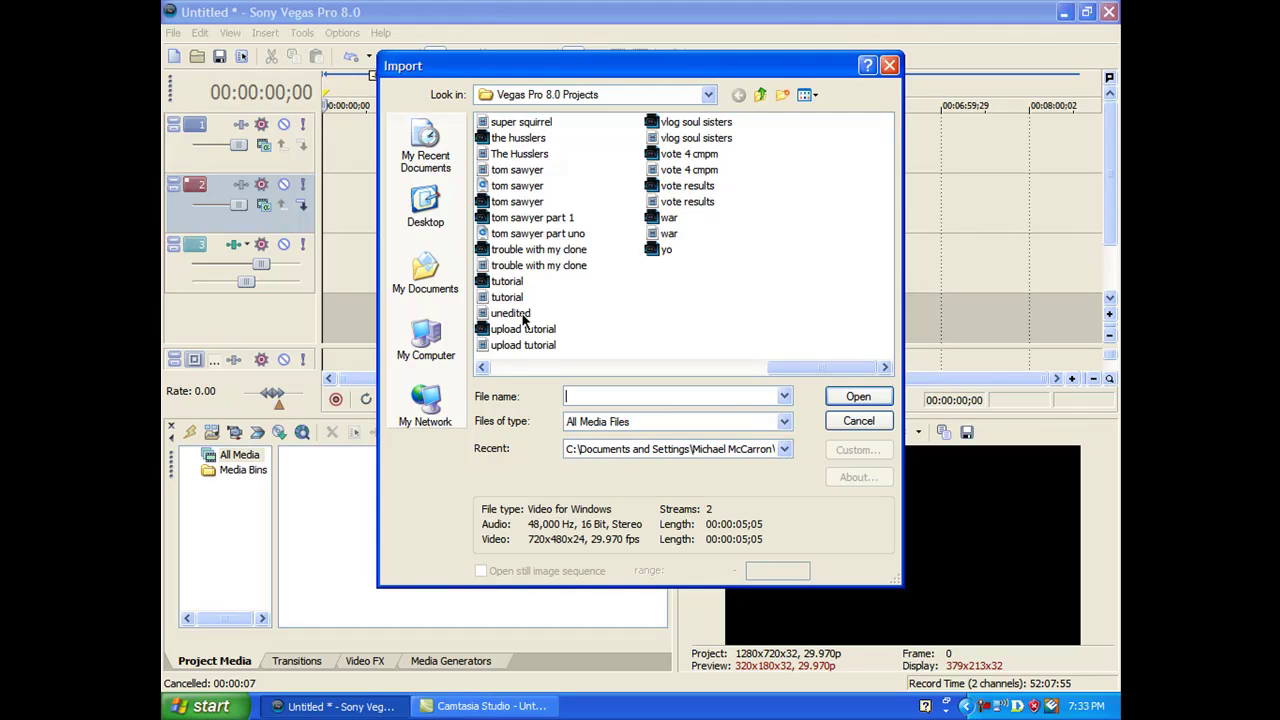
pyautogui.click(522, 315)
pyautogui.click(851, 397)
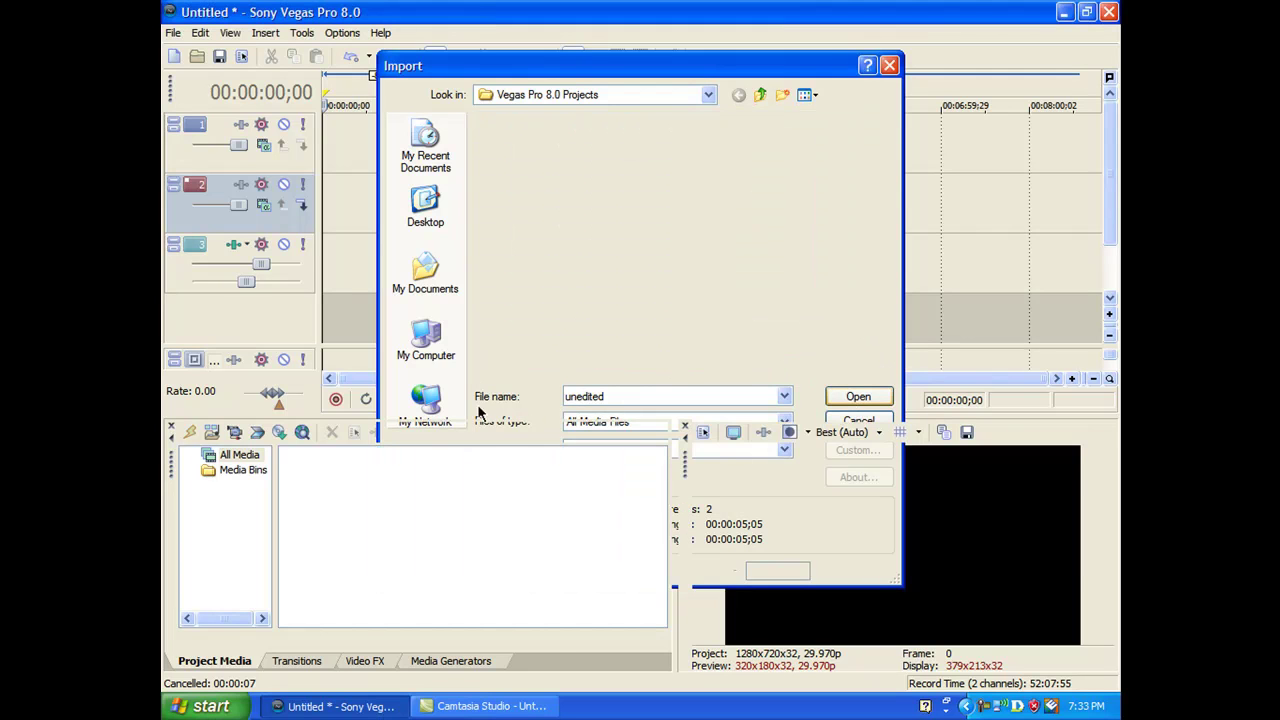
pyautogui.moveTo(356, 494); pyautogui.dragTo(318, 207)
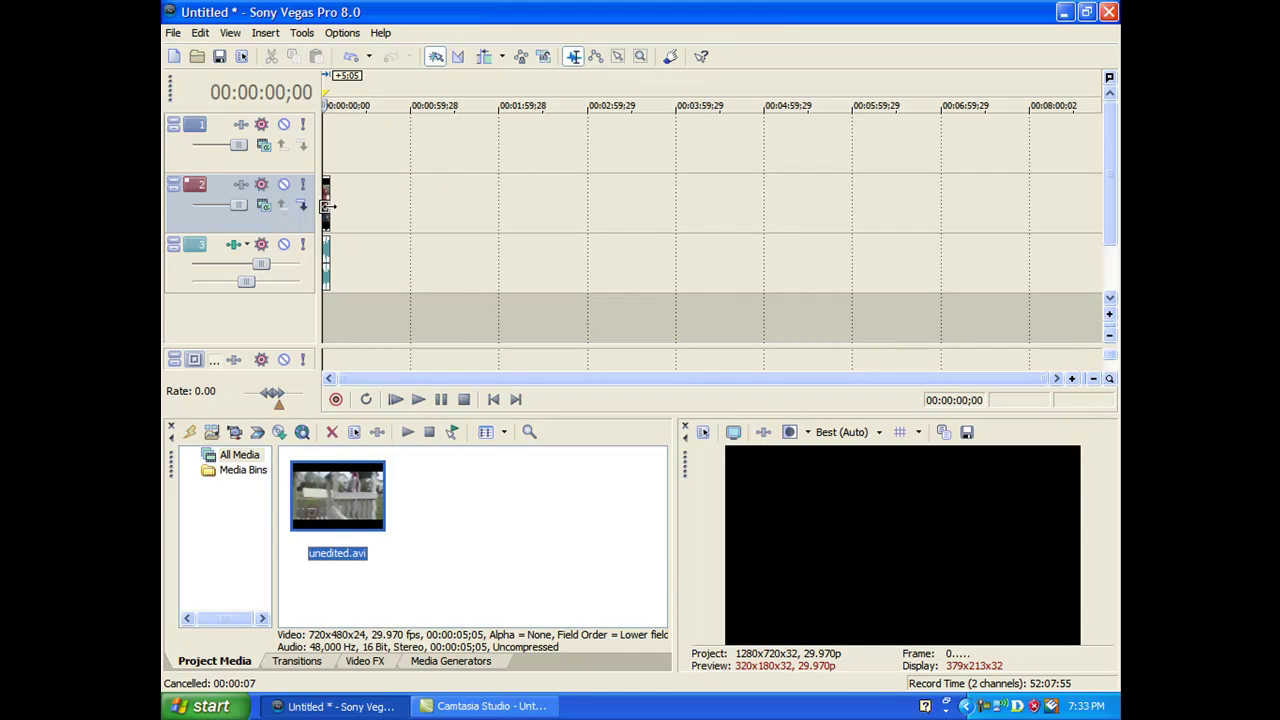
pyautogui.click(326, 205)
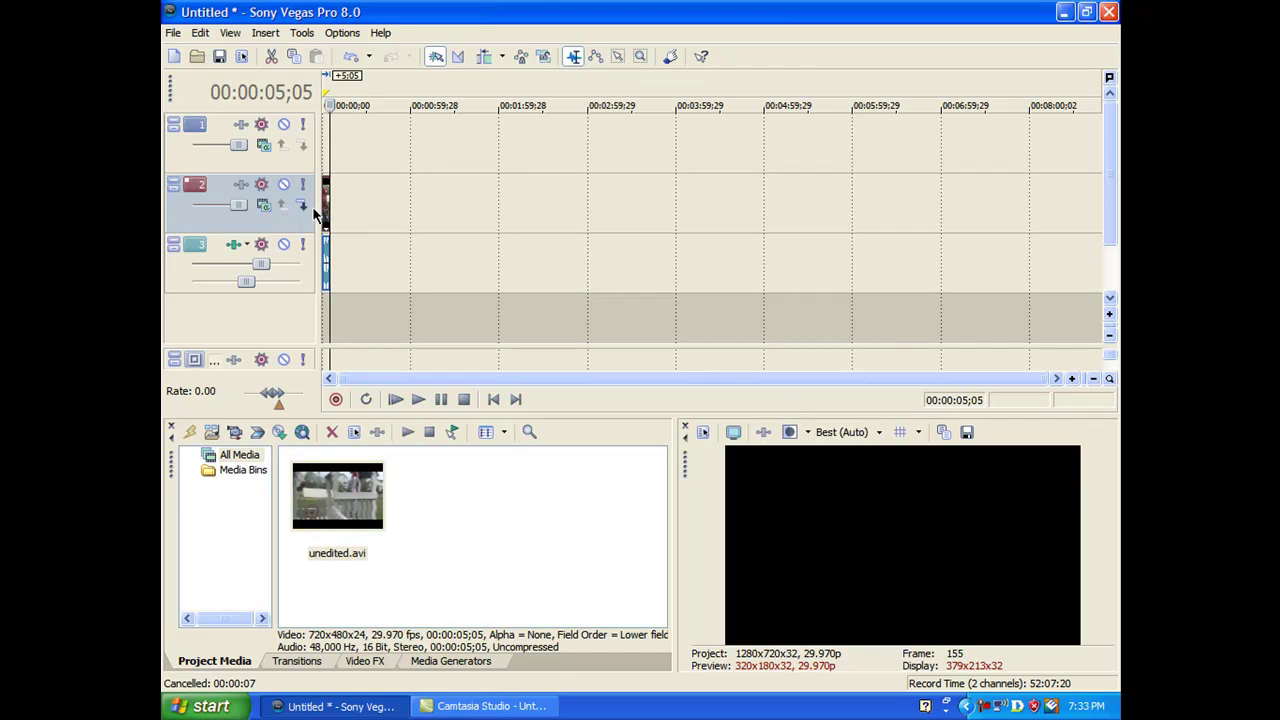
# Step: Import 9mm_01.mov from Desktop > Action Movie Essentials > Muzzle_Flashes into project media
pyautogui.click(323, 205)
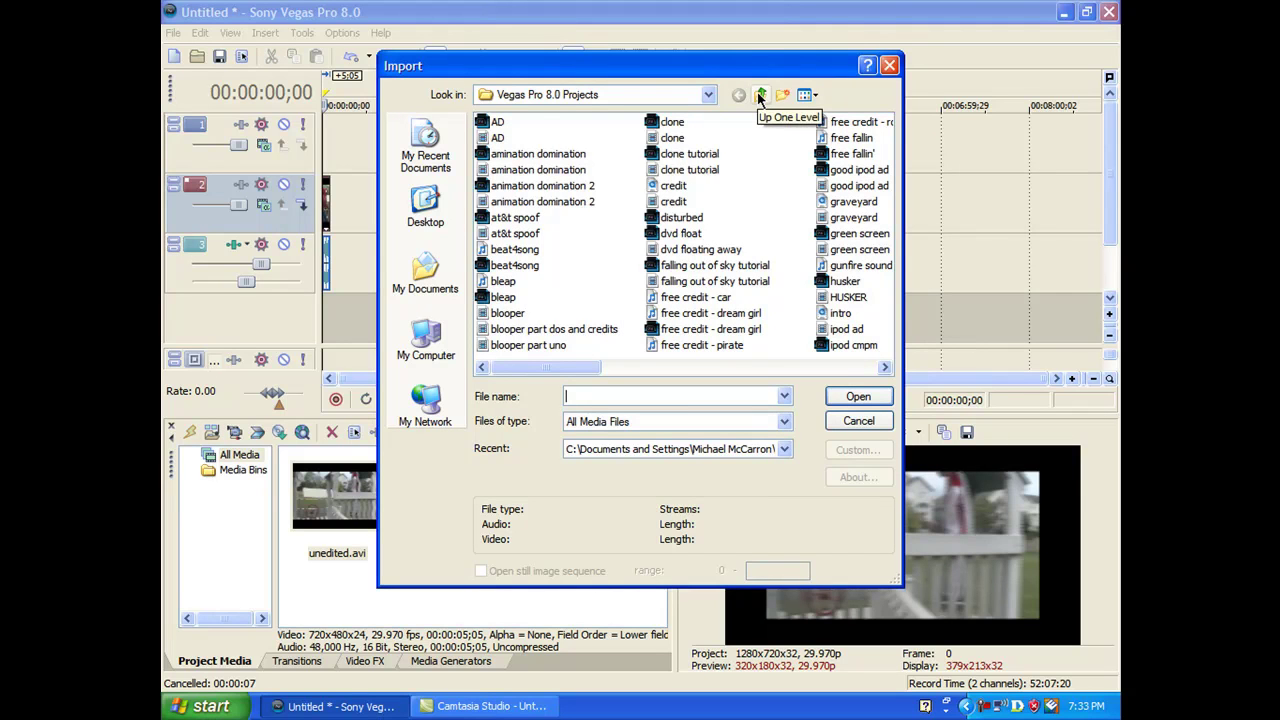
pyautogui.click(760, 97)
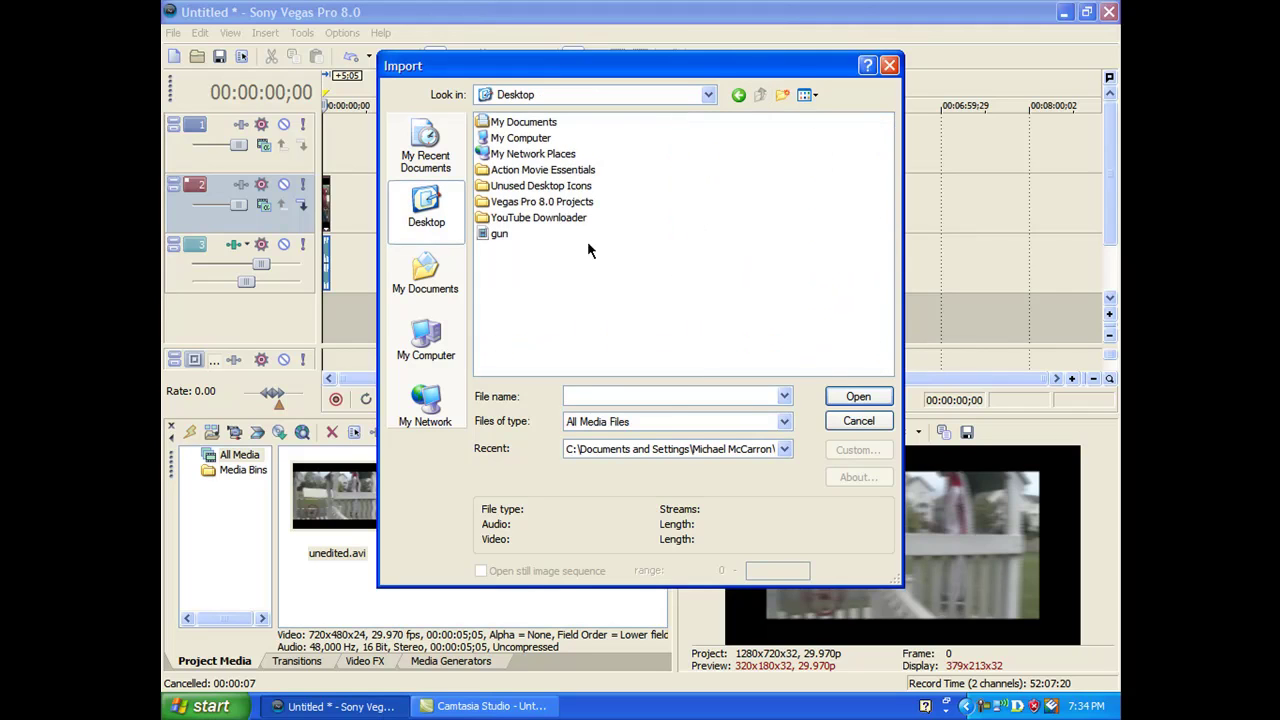
pyautogui.doubleClick(543, 176)
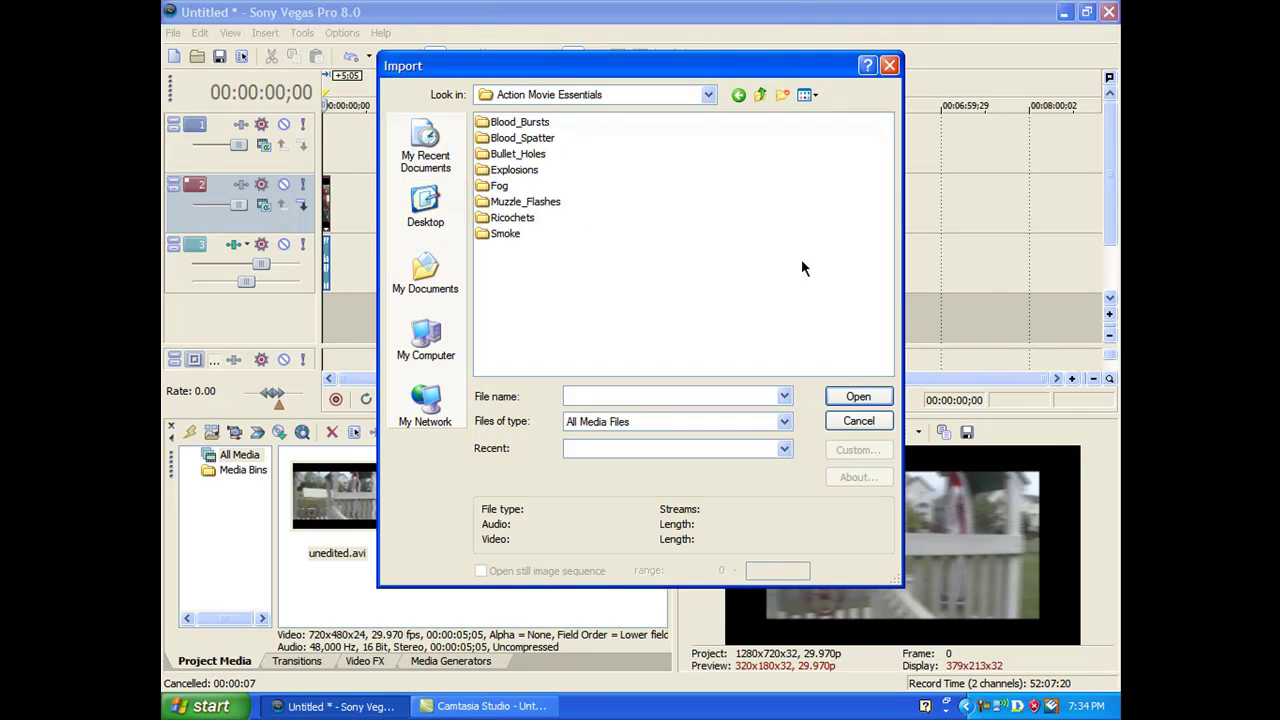
pyautogui.doubleClick(518, 202)
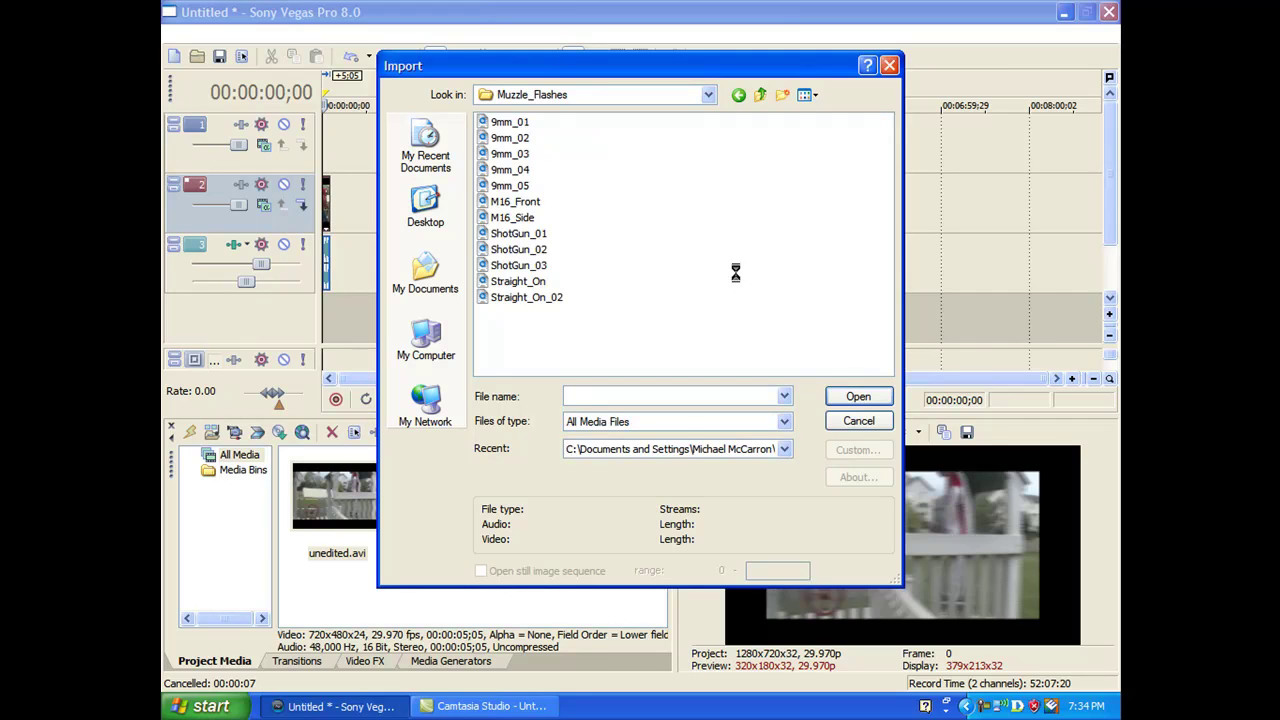
pyautogui.press('Down')
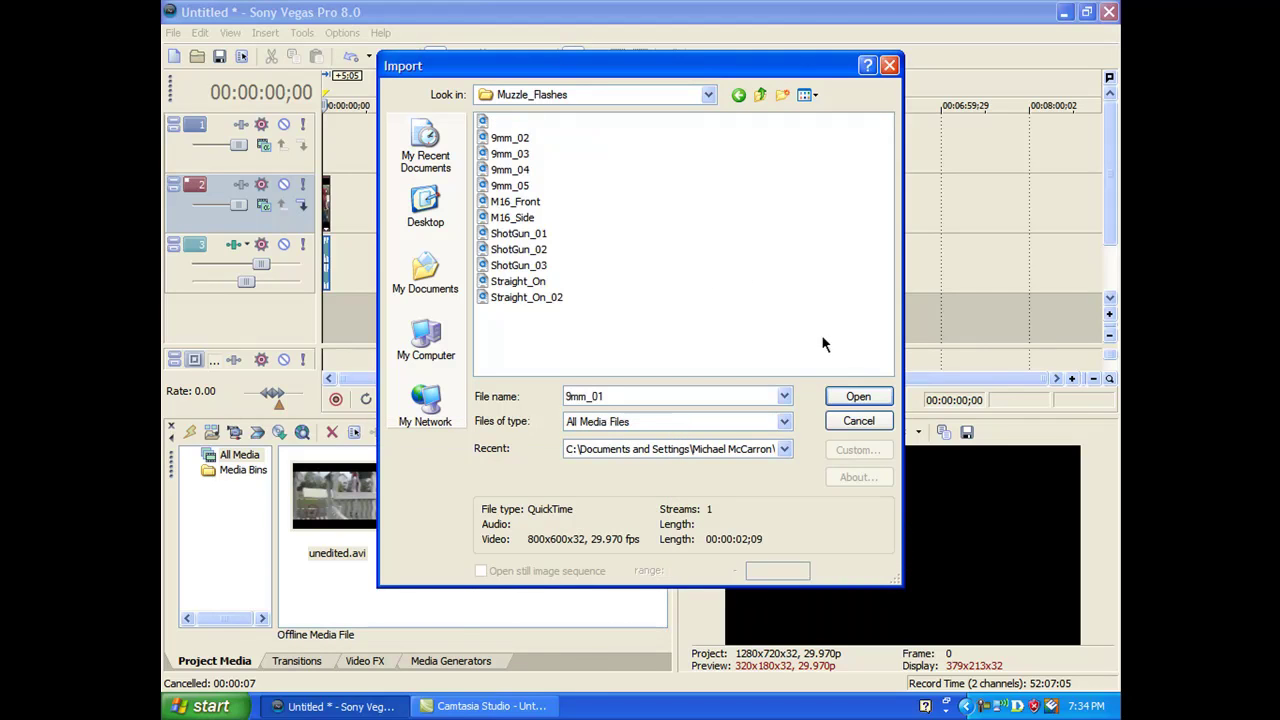
pyautogui.click(843, 397)
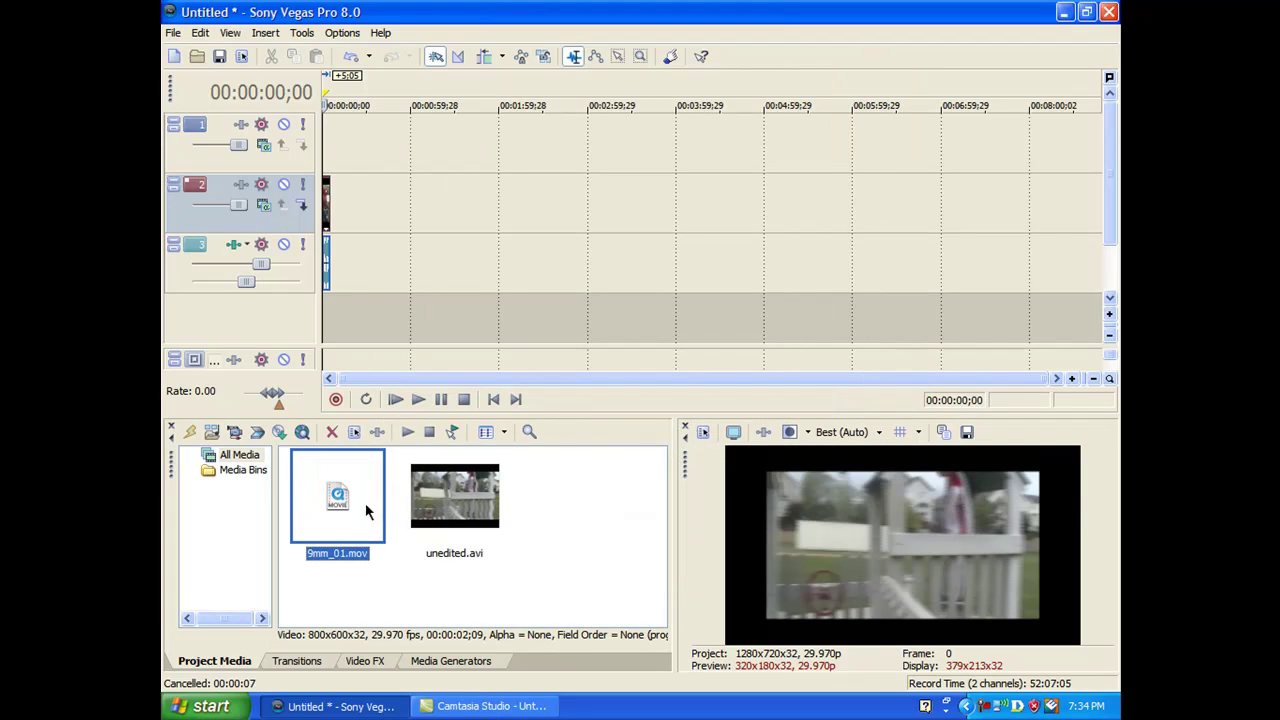
# Step: Drop 9mm_01.mov at the start of track 1 above unedited.avi and zoom the timeline in
pyautogui.moveTo(365, 502); pyautogui.dragTo(314, 150)
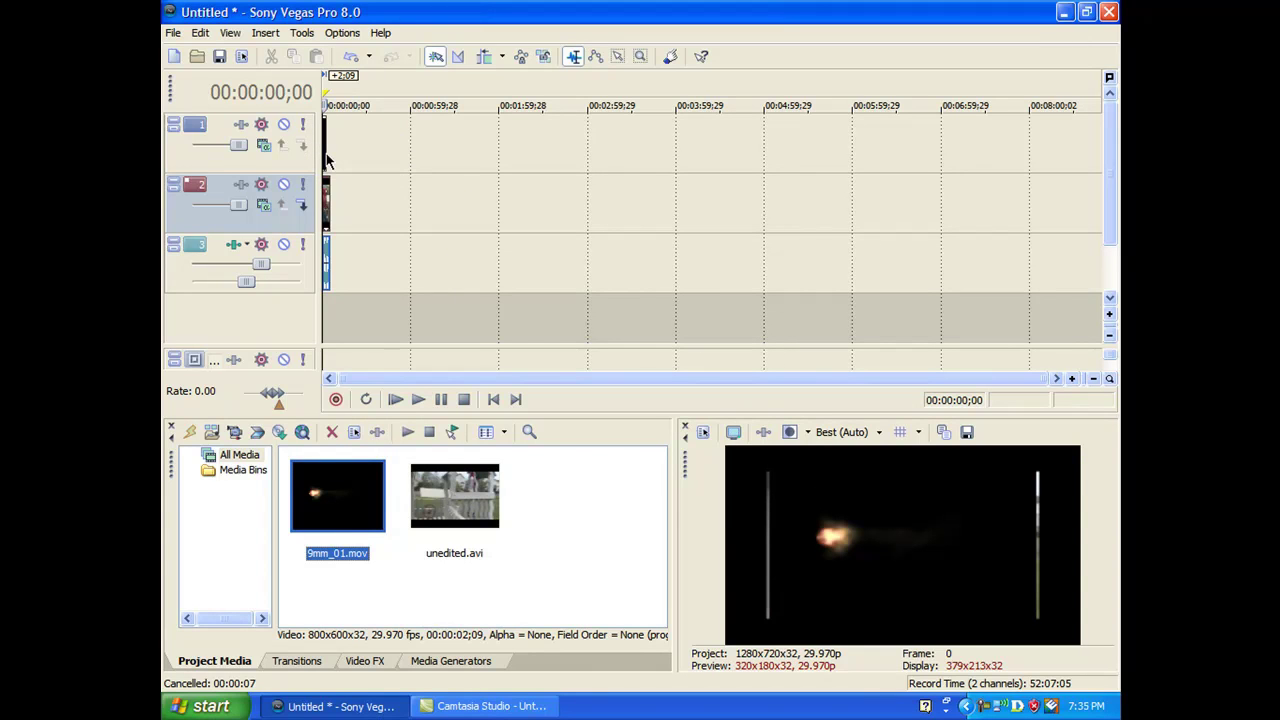
pyautogui.click(324, 155)
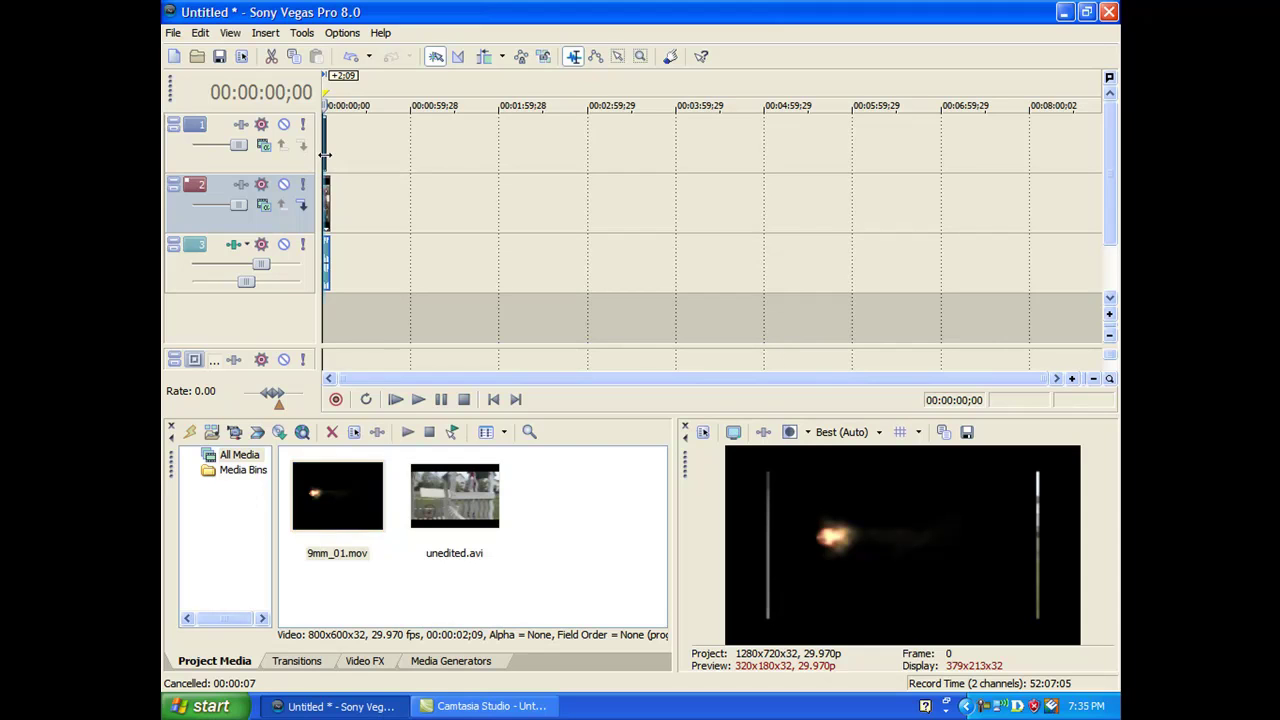
pyautogui.scroll(4, 325, 155)
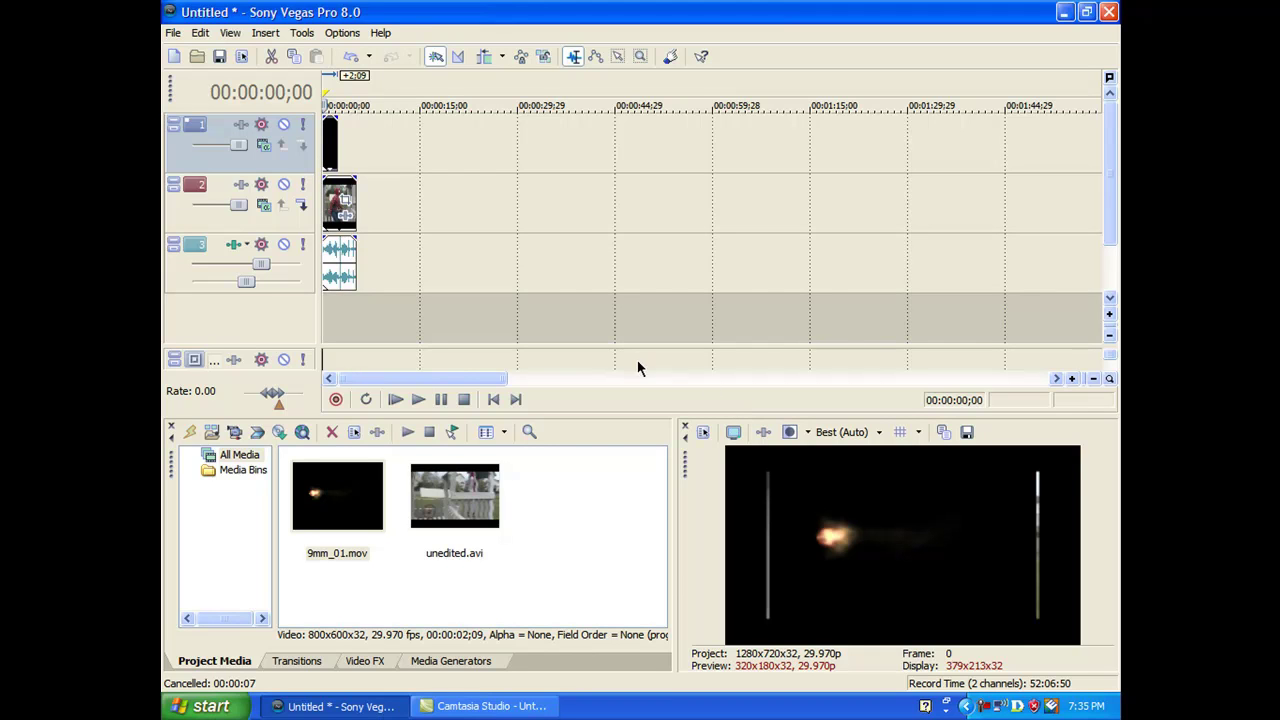
pyautogui.scroll(5, 316, 215)
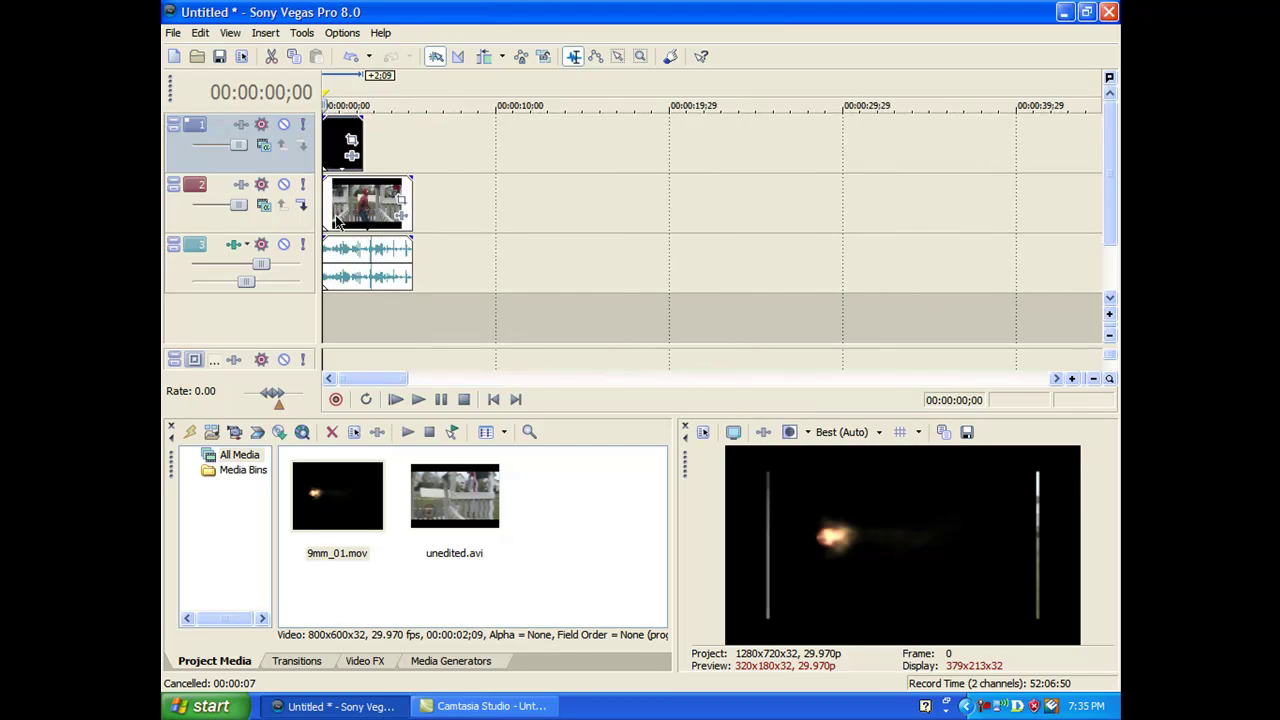
# Step: Apply the Sony Chroma Keyer to the muzzle flash, keying out its black background
pyautogui.click(351, 157)
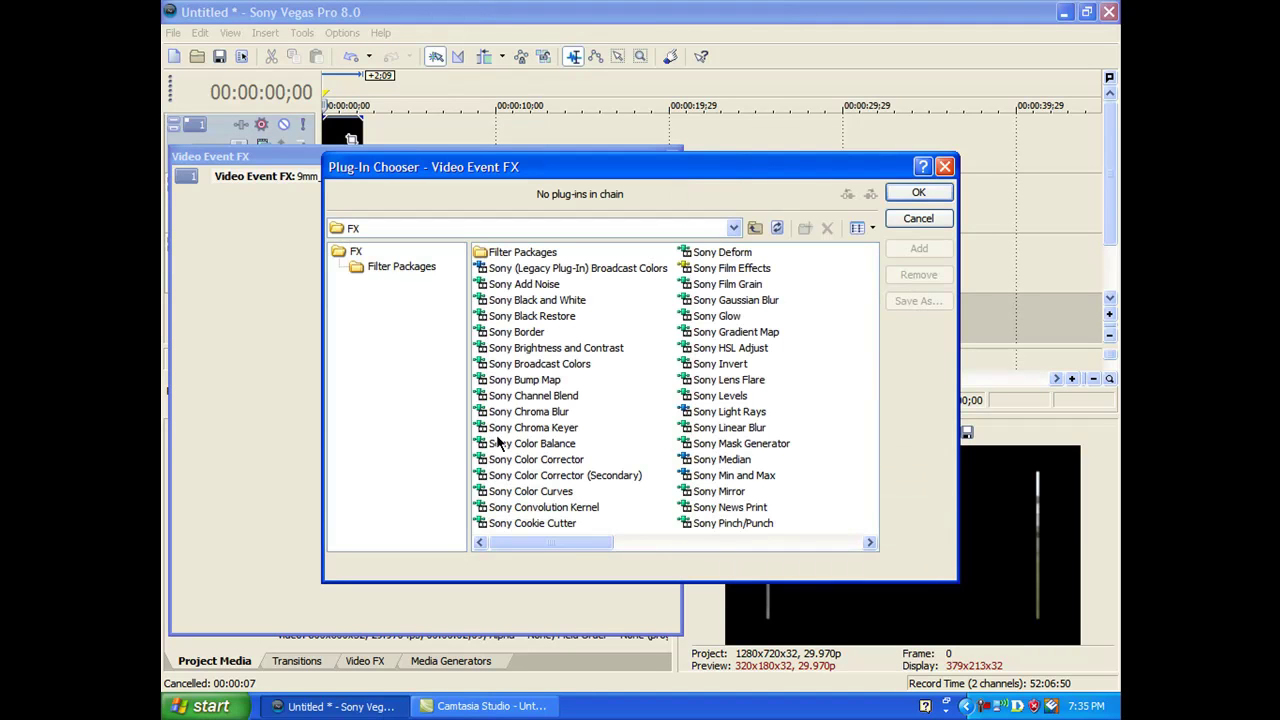
pyautogui.click(537, 428)
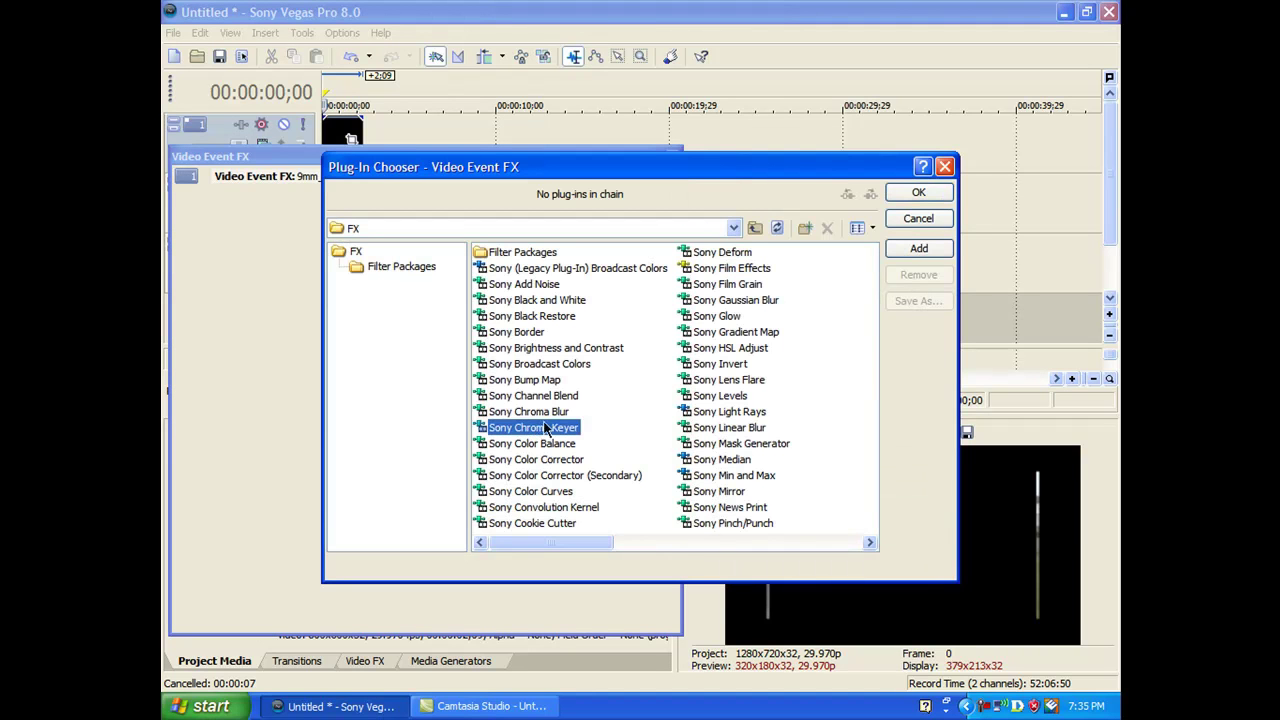
pyautogui.click(907, 195)
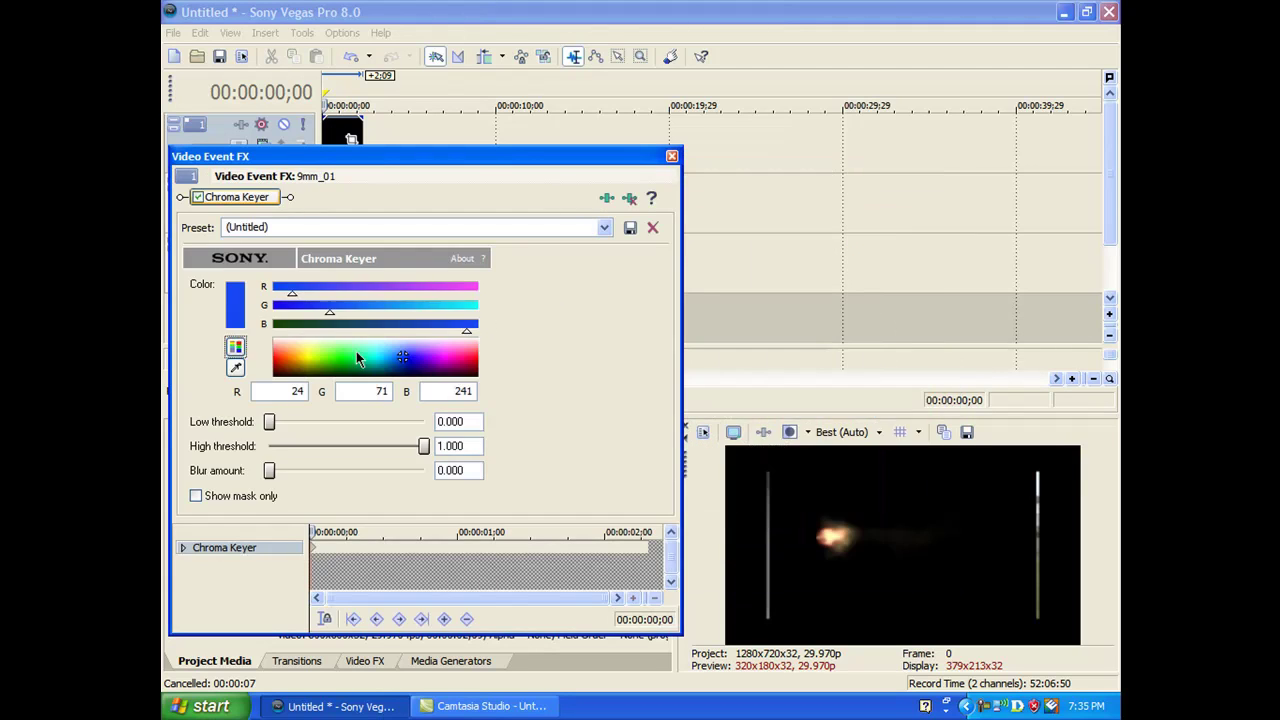
pyautogui.click(236, 369)
pyautogui.click(903, 478)
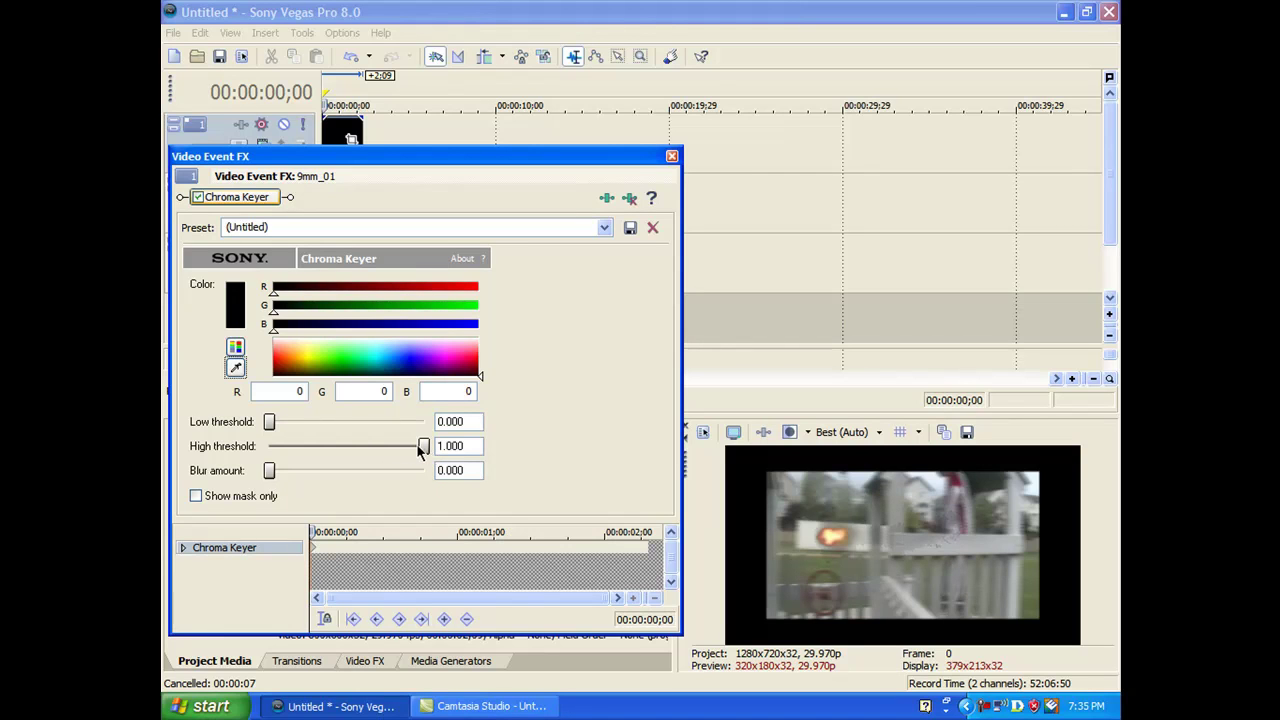
# Step: Tune the key to low threshold 0.557 and blur 0.066, then close the settings
pyautogui.moveTo(420, 448); pyautogui.dragTo(355, 455)
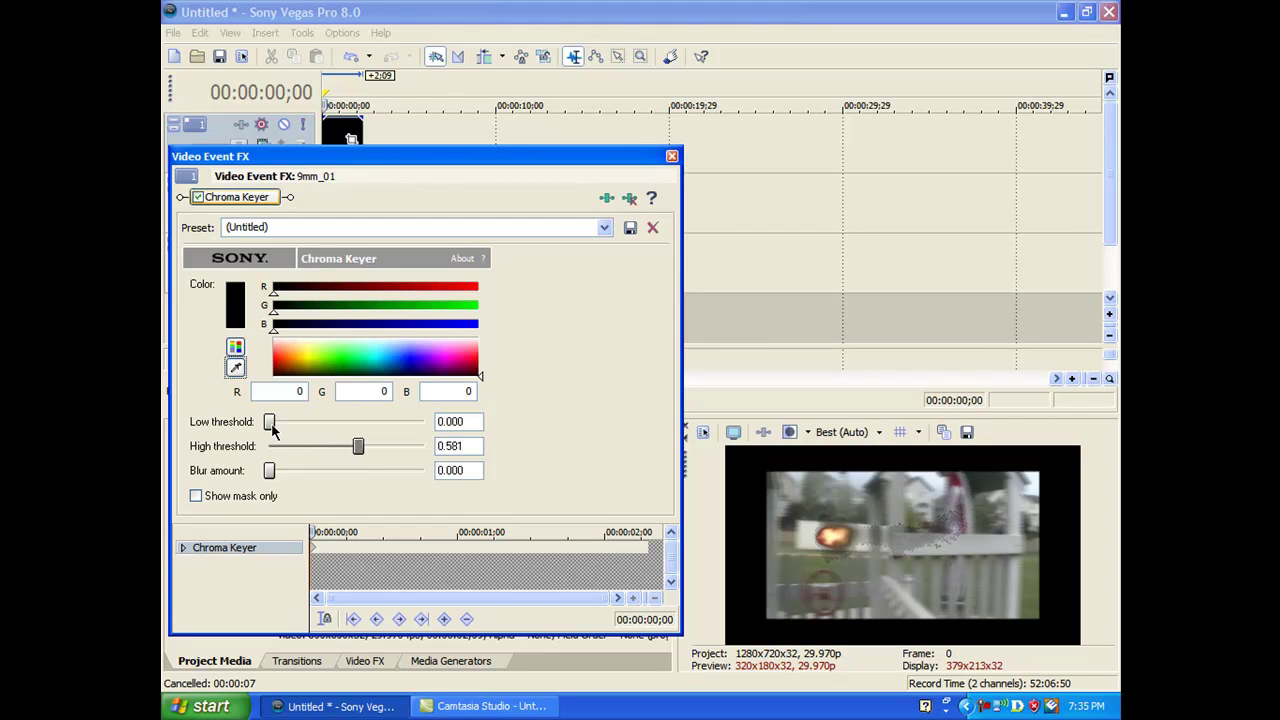
pyautogui.moveTo(270, 424); pyautogui.dragTo(357, 428)
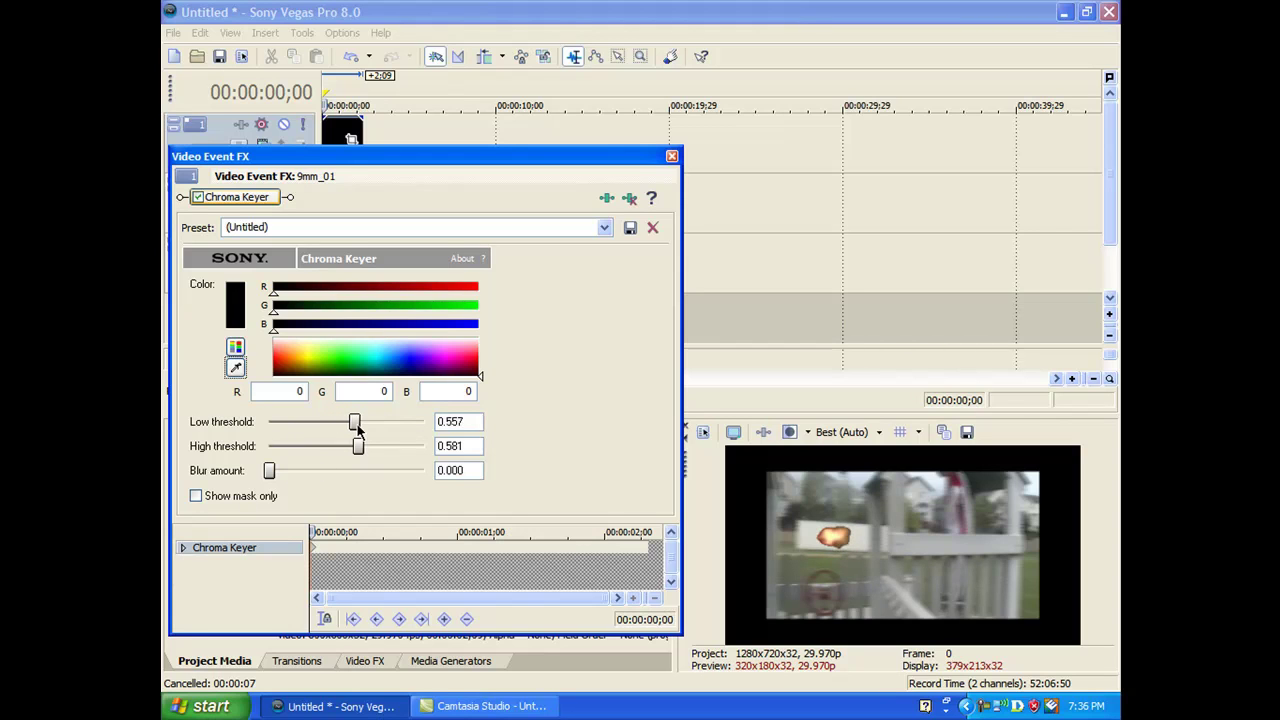
pyautogui.click(268, 472)
pyautogui.moveTo(270, 472)
pyautogui.mouseDown()
pyautogui.moveTo(297, 471)
pyautogui.moveTo(281, 472)
pyautogui.mouseUp()
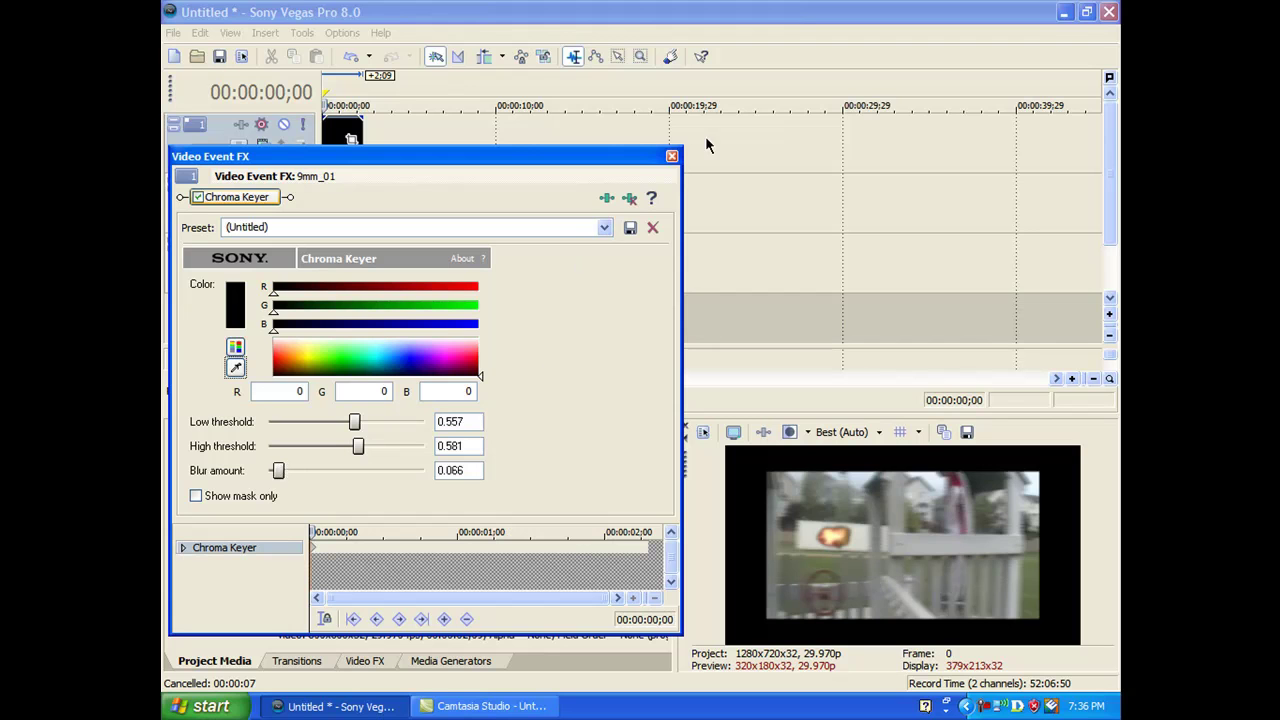
pyautogui.click(672, 157)
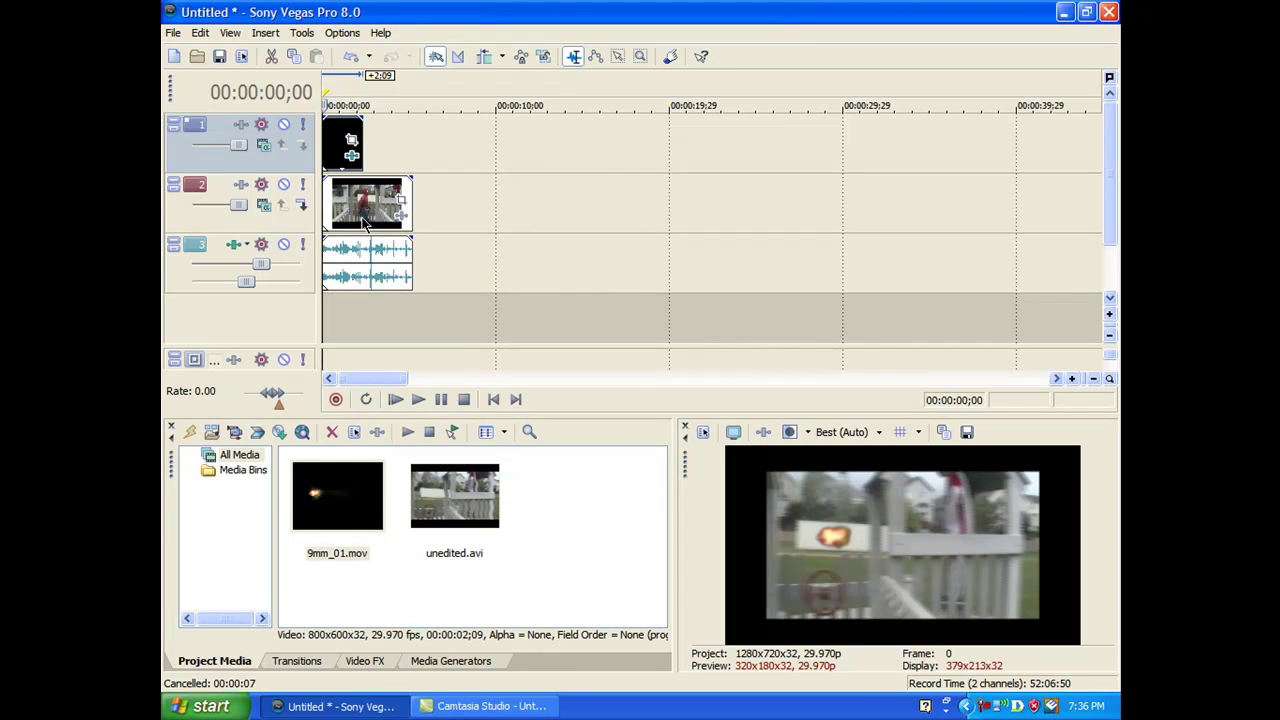
# Step: Find the gunshot frame at 00:00:02;29 and slide the 9mm_01 clip to start there
pyautogui.click(374, 201)
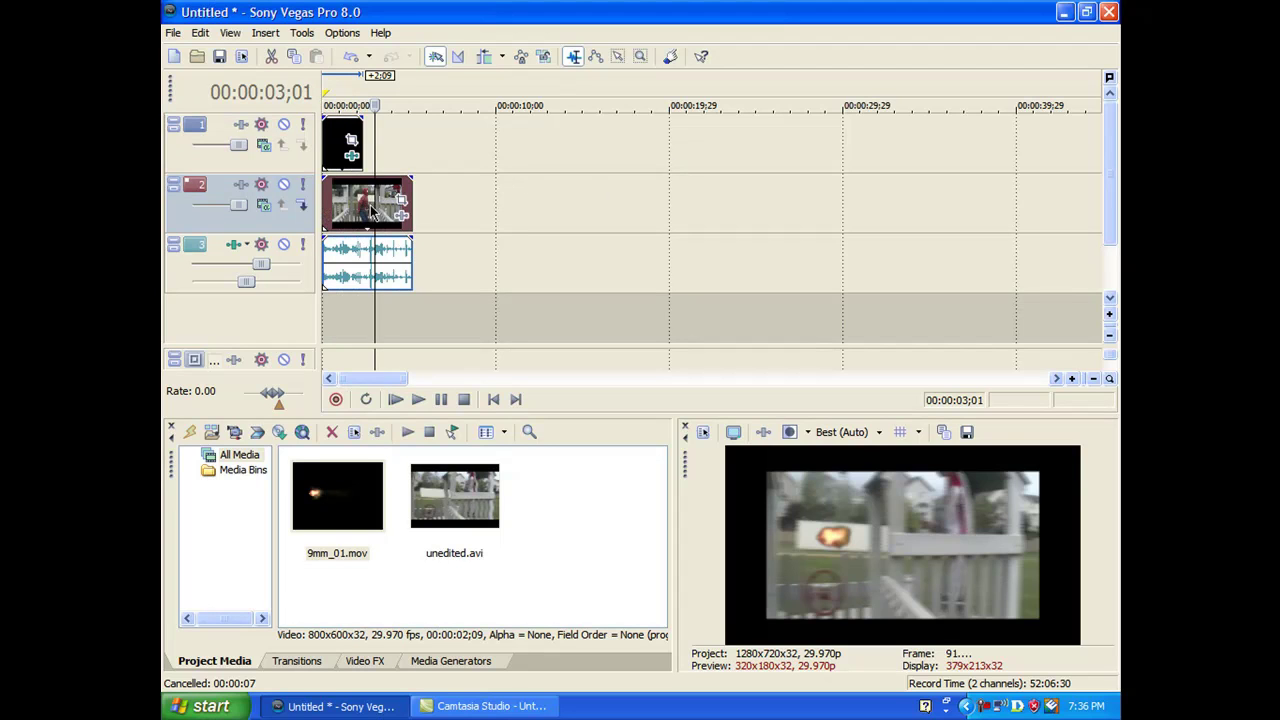
pyautogui.click(363, 205)
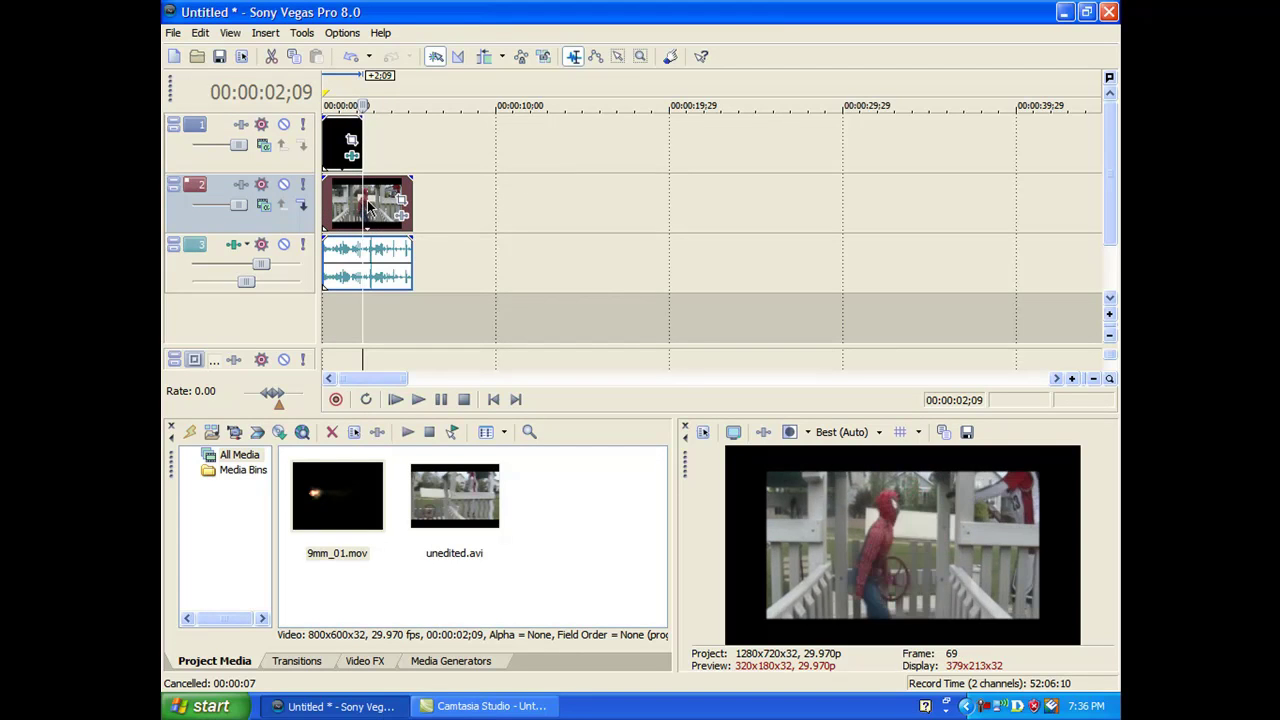
pyautogui.press('Left')
pyautogui.press('Left')
pyautogui.press('Left')
pyautogui.press('Left')
pyautogui.press('Right')
pyautogui.press('Right')
pyautogui.press('Right')
pyautogui.press('Right')
pyautogui.press('Right')
pyautogui.press('Right')
pyautogui.press('Right')
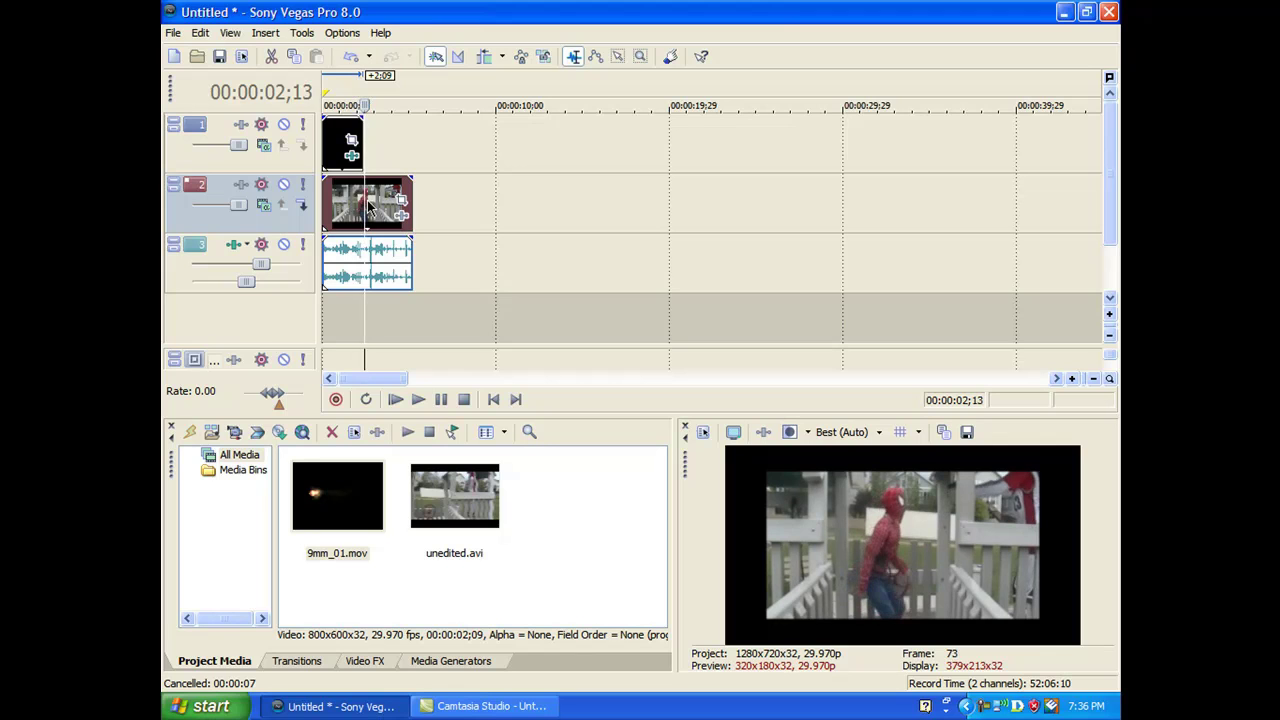
pyautogui.press('Right')
pyautogui.press('Right')
pyautogui.press('Right')
pyautogui.press('Right')
pyautogui.press('Right')
pyautogui.press('Right')
pyautogui.press('Right')
pyautogui.press('Right')
pyautogui.press('Right')
pyautogui.press('Right')
pyautogui.press('Right')
pyautogui.press('Right')
pyautogui.press('Right')
pyautogui.press('Right')
pyautogui.press('Right')
pyautogui.press('Right')
pyautogui.moveTo(330, 148); pyautogui.dragTo(384, 148)
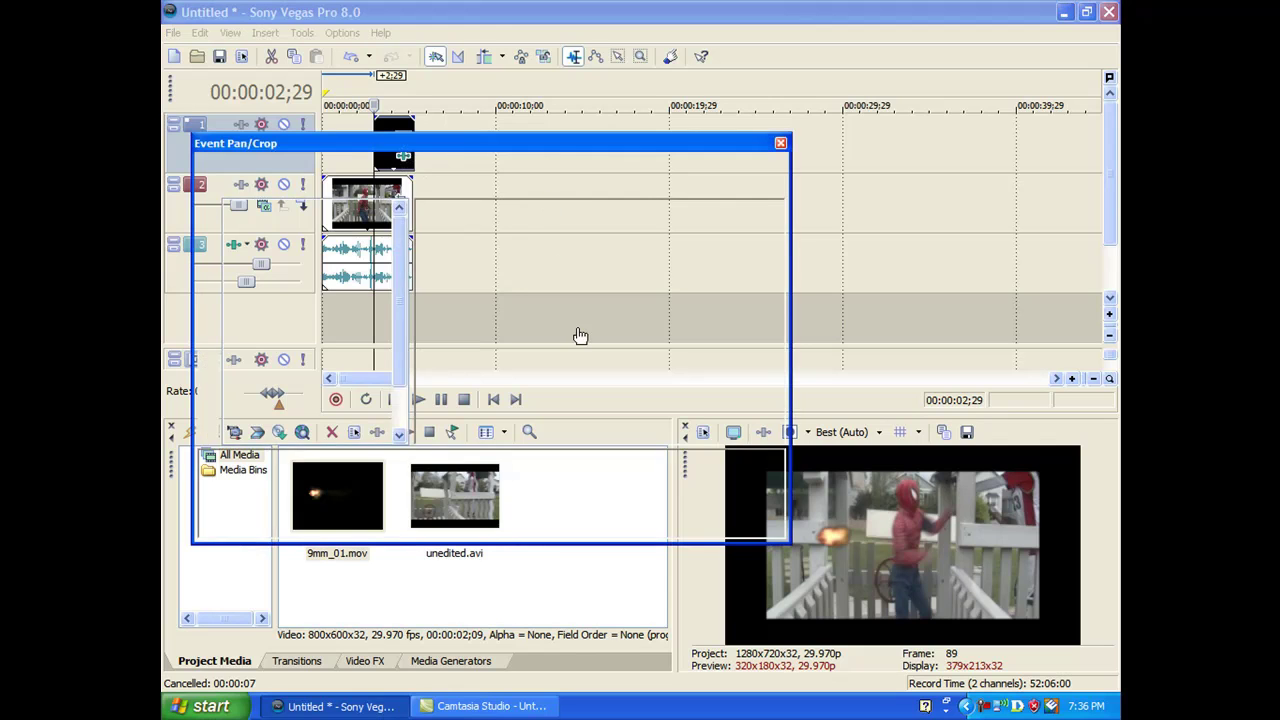
# Step: Scale the muzzle flash to 1750 × 1312.5 and position it at X -50, Y 675 on the barrel
pyautogui.scroll(-5, 594, 326)
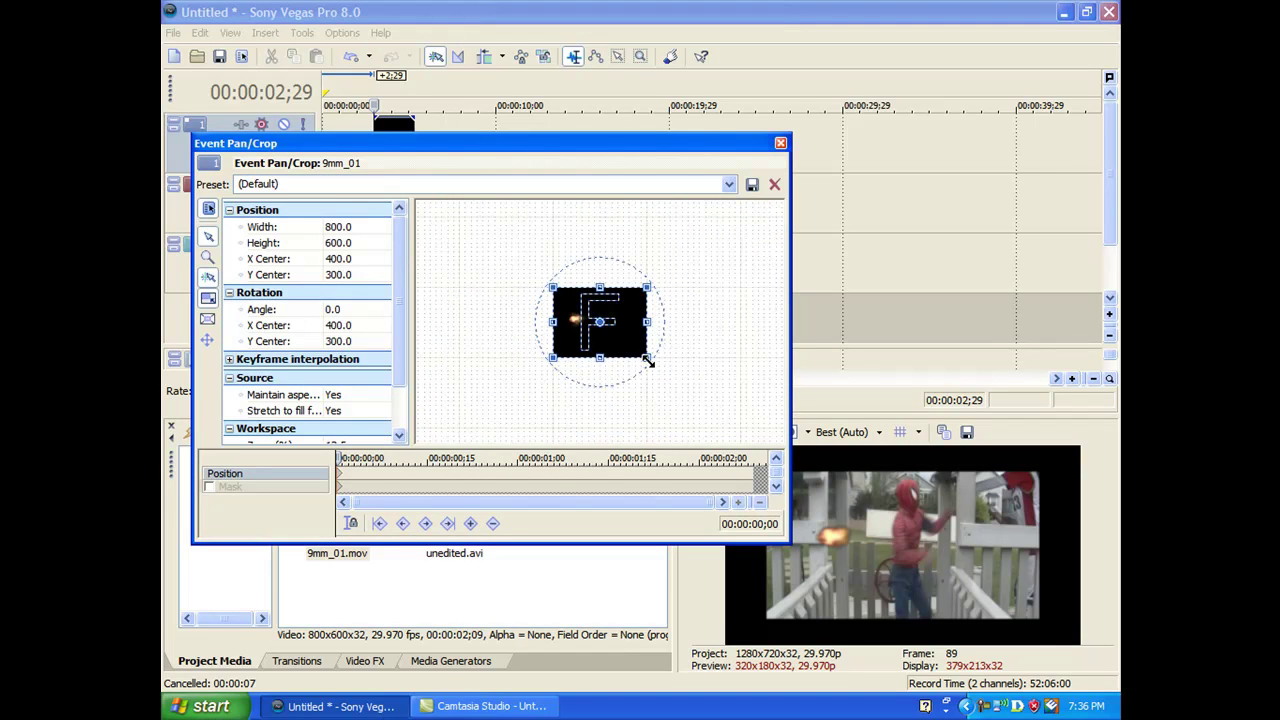
pyautogui.moveTo(647, 360); pyautogui.dragTo(852, 441)
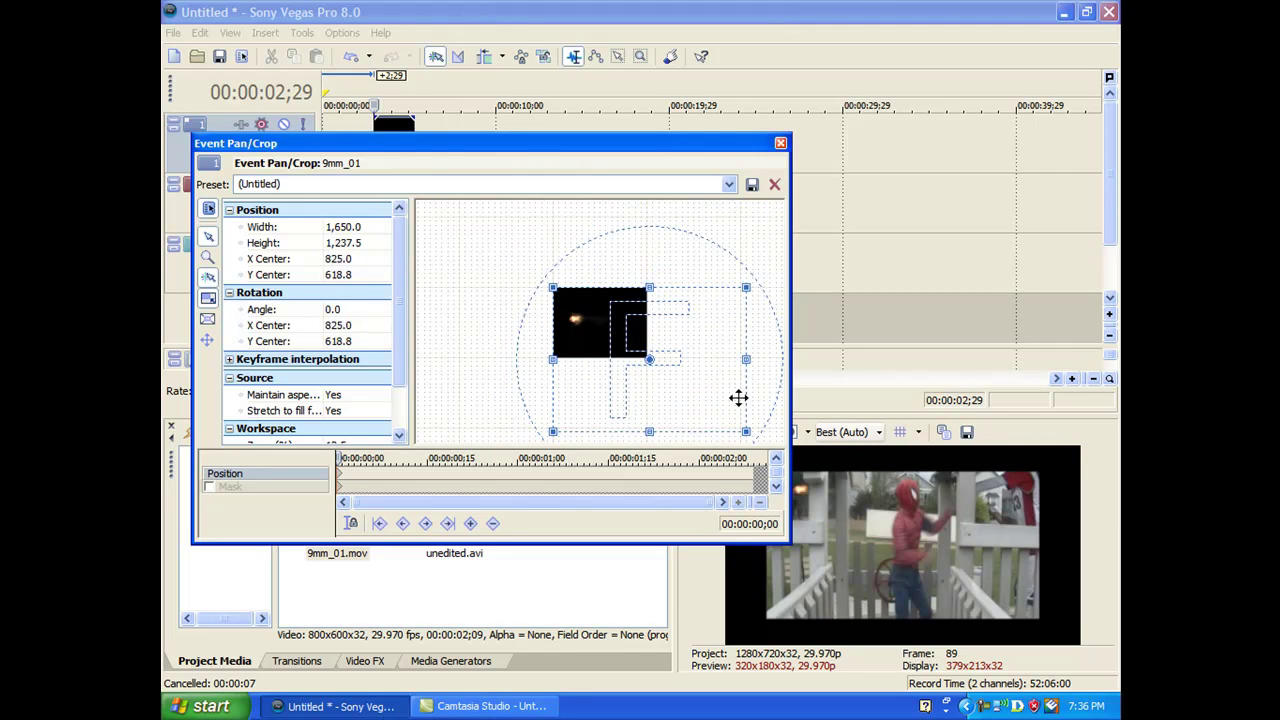
pyautogui.moveTo(685, 395); pyautogui.dragTo(584, 402)
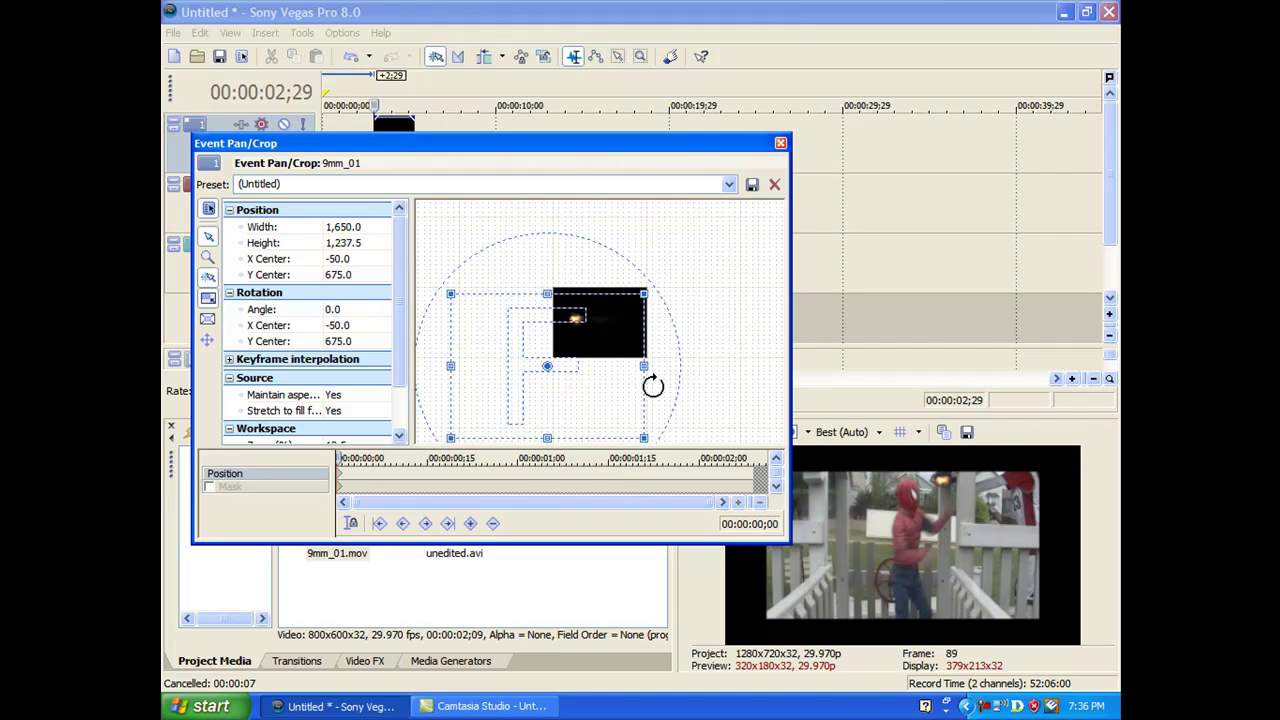
pyautogui.moveTo(645, 291); pyautogui.dragTo(658, 284)
pyautogui.moveTo(629, 332); pyautogui.dragTo(624, 338)
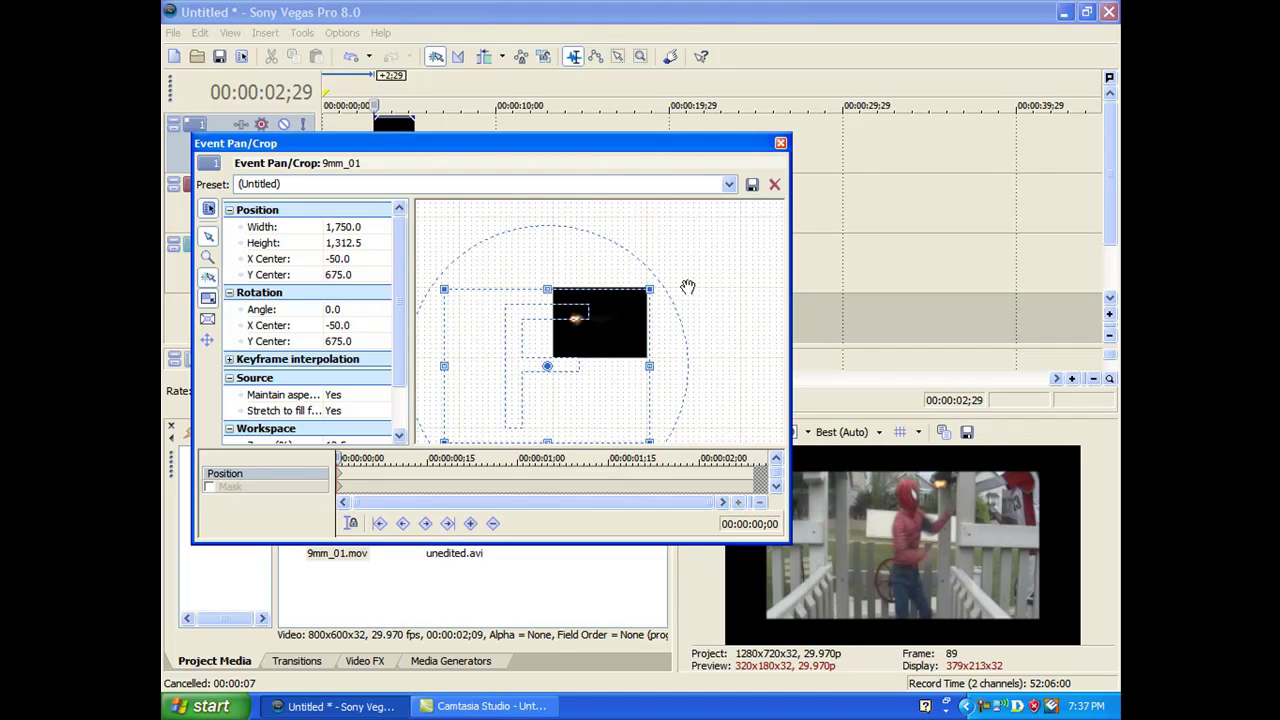
pyautogui.click(780, 145)
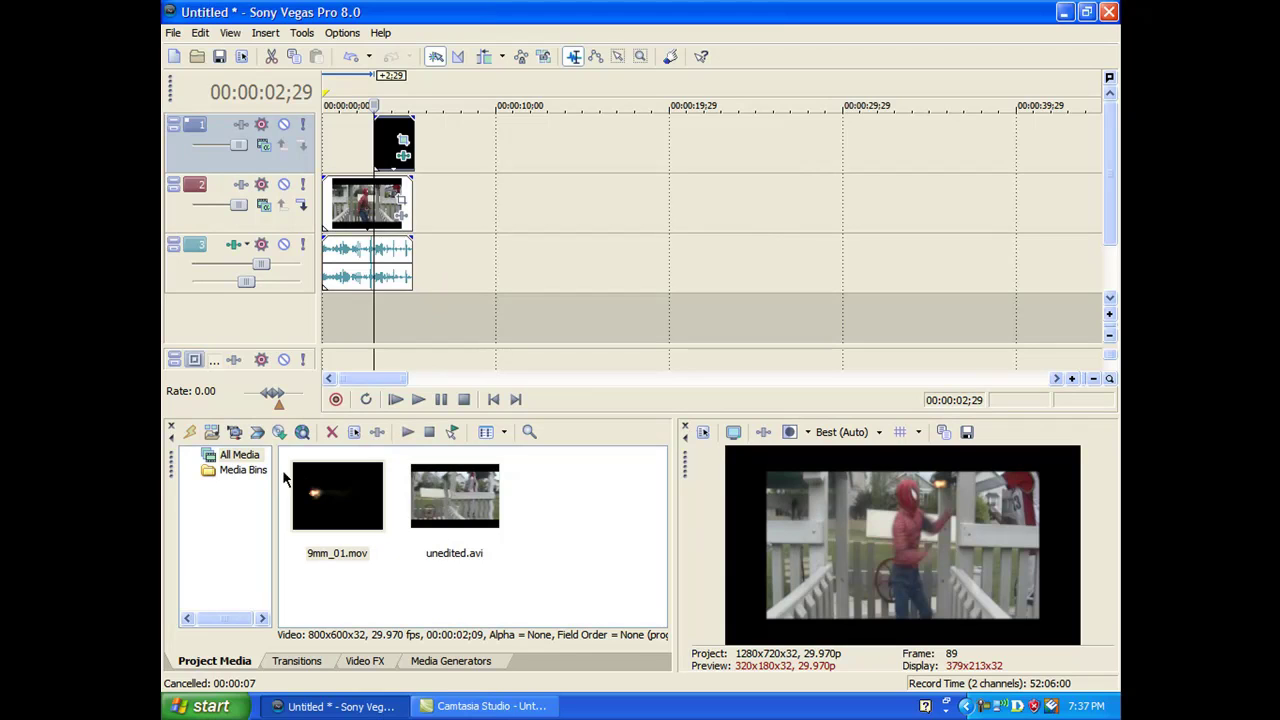
# Step: Bring up the Import Media dialog from the Project Media toolbar
pyautogui.click(212, 432)
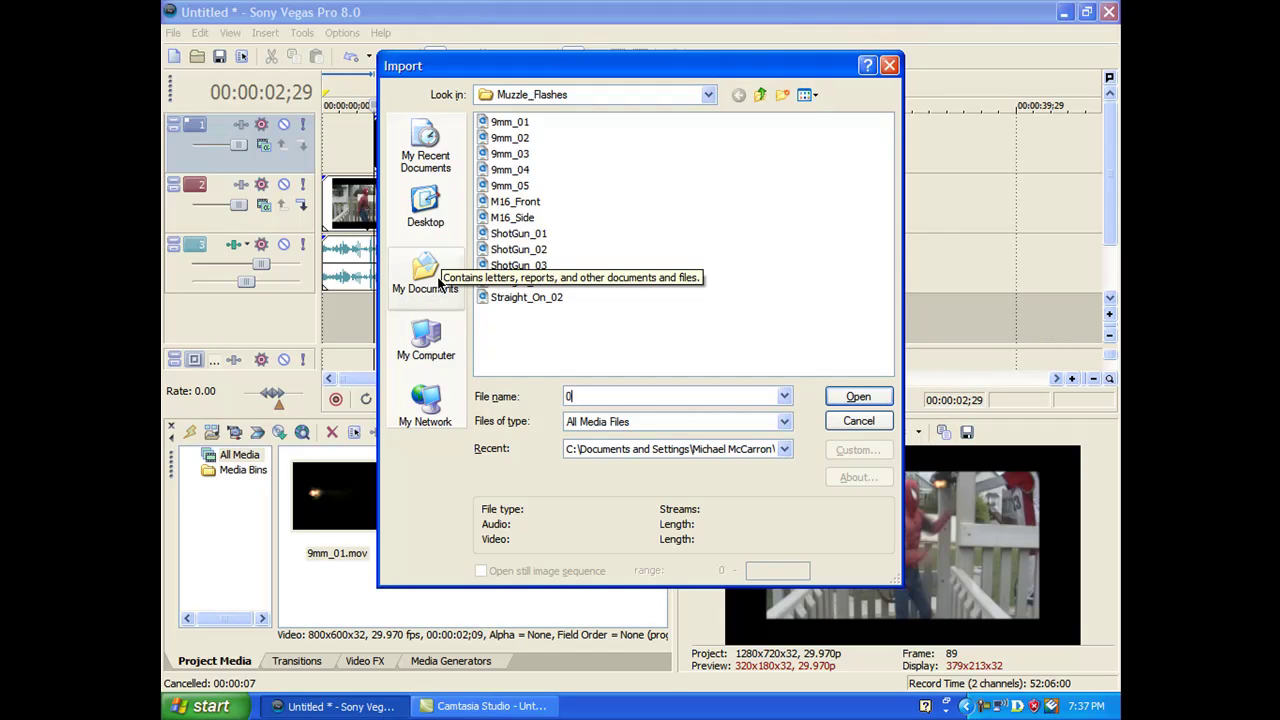
# Step: Import gunfire sound.mp3 from Desktop > Vegas Pro 8.0 Projects into project media
pyautogui.click(438, 285)
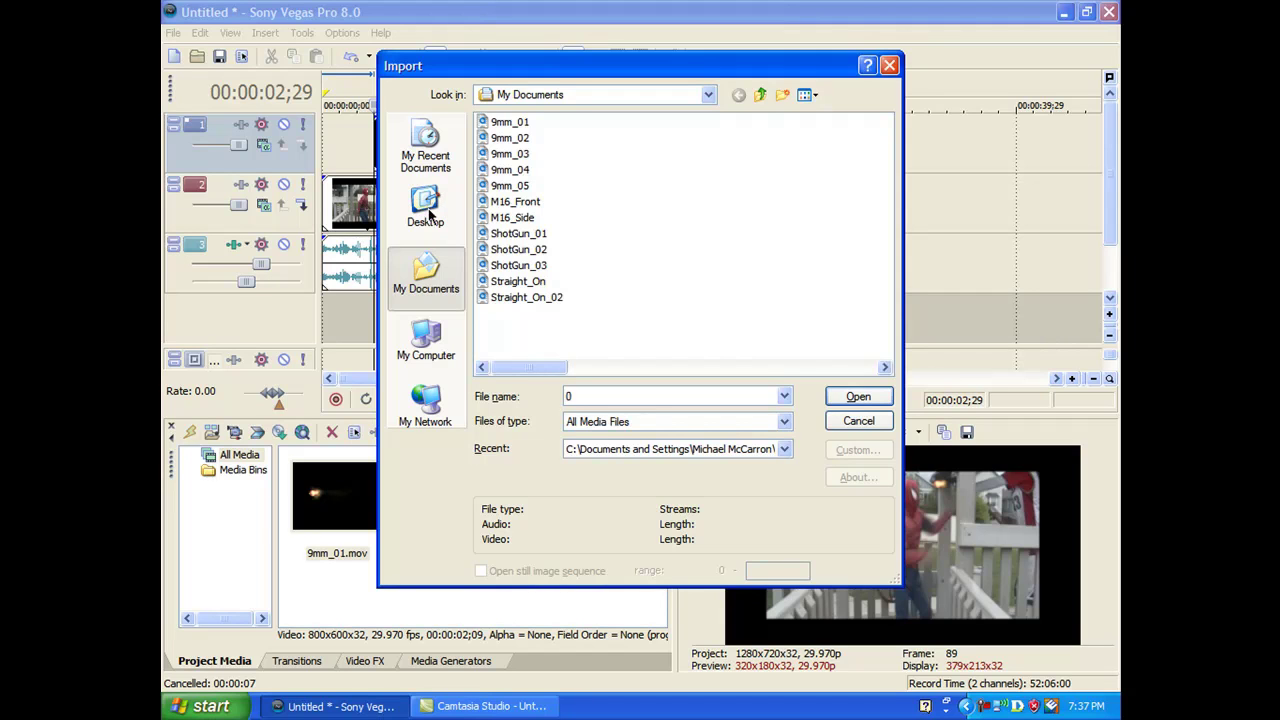
pyautogui.click(427, 206)
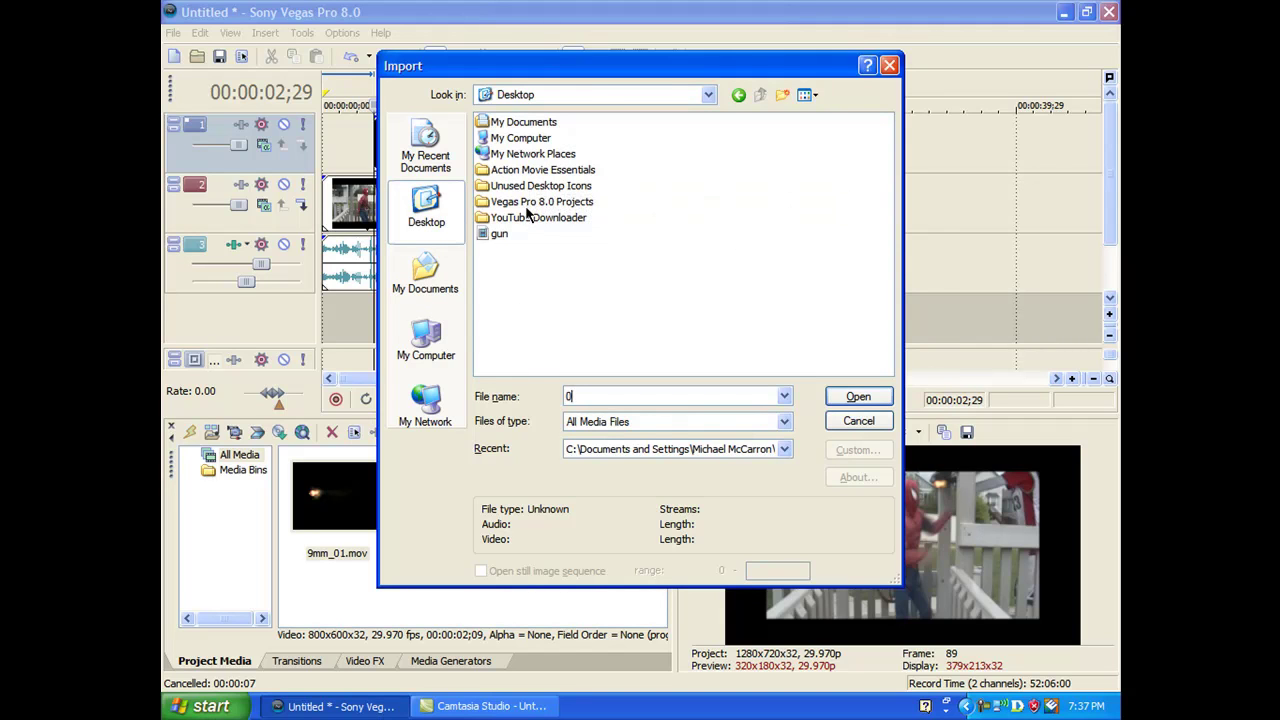
pyautogui.doubleClick(527, 204)
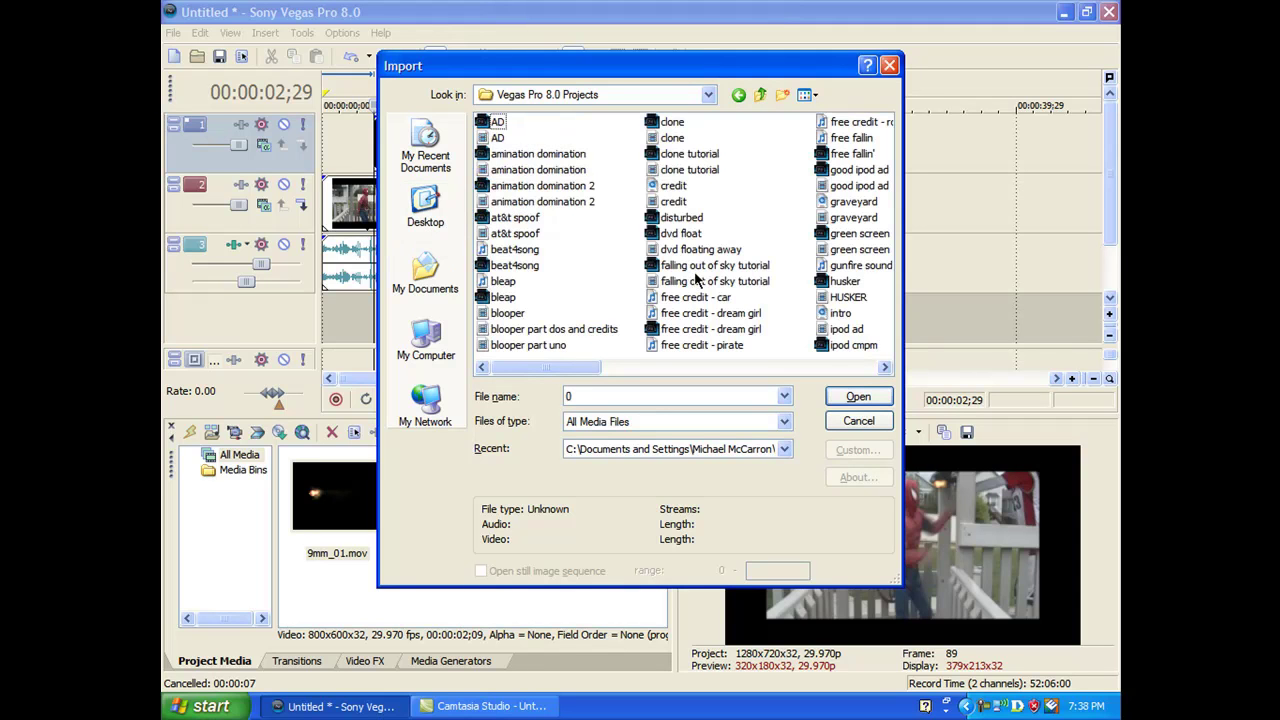
pyautogui.moveTo(589, 370); pyautogui.dragTo(617, 371)
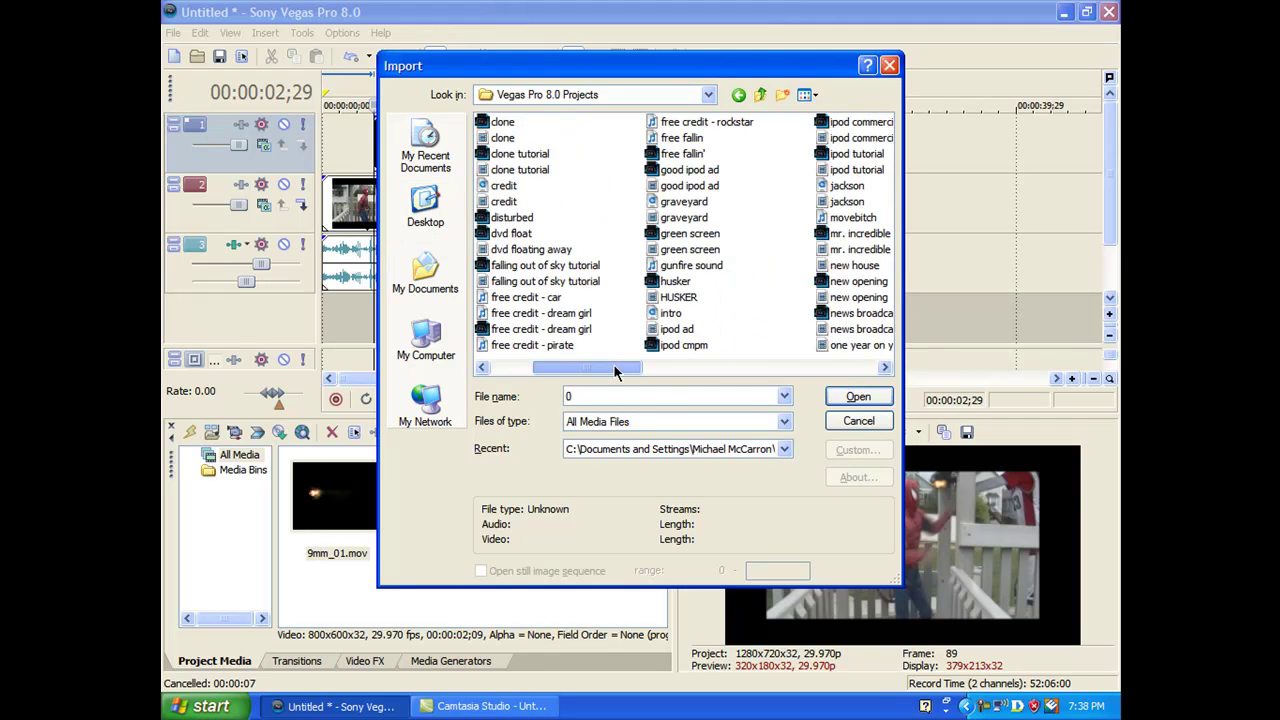
pyautogui.click(678, 266)
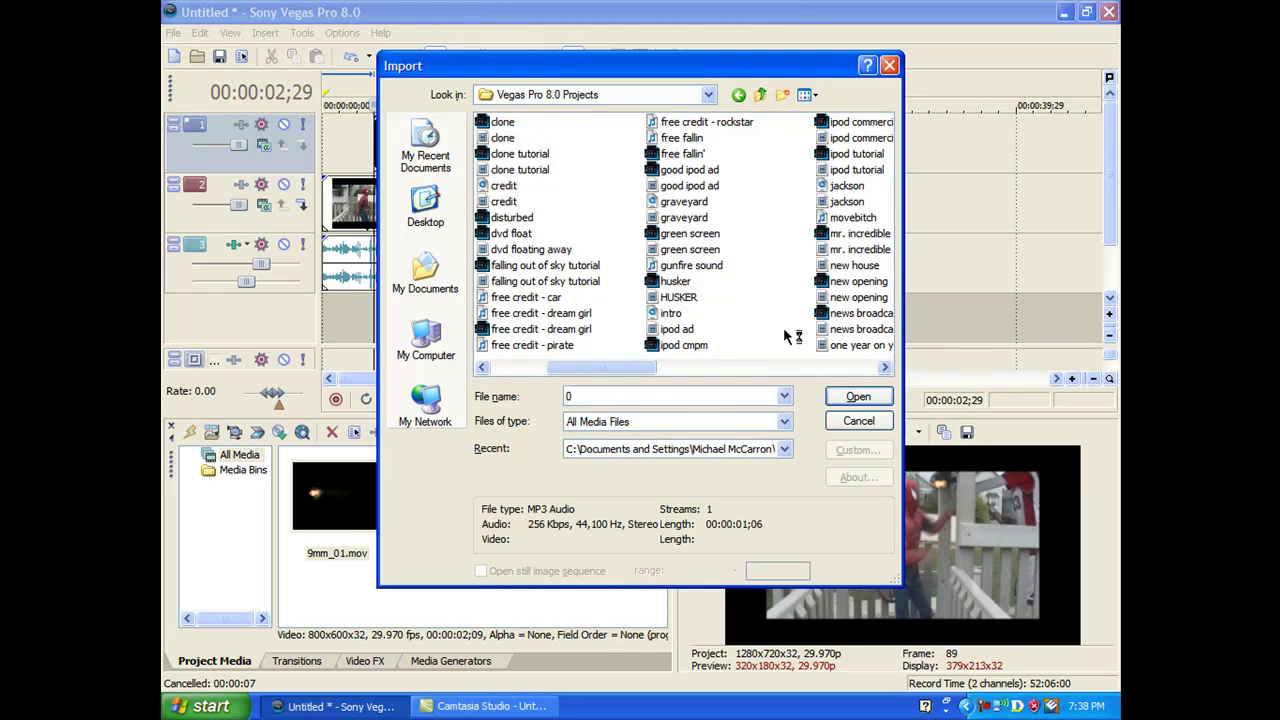
pyautogui.click(830, 399)
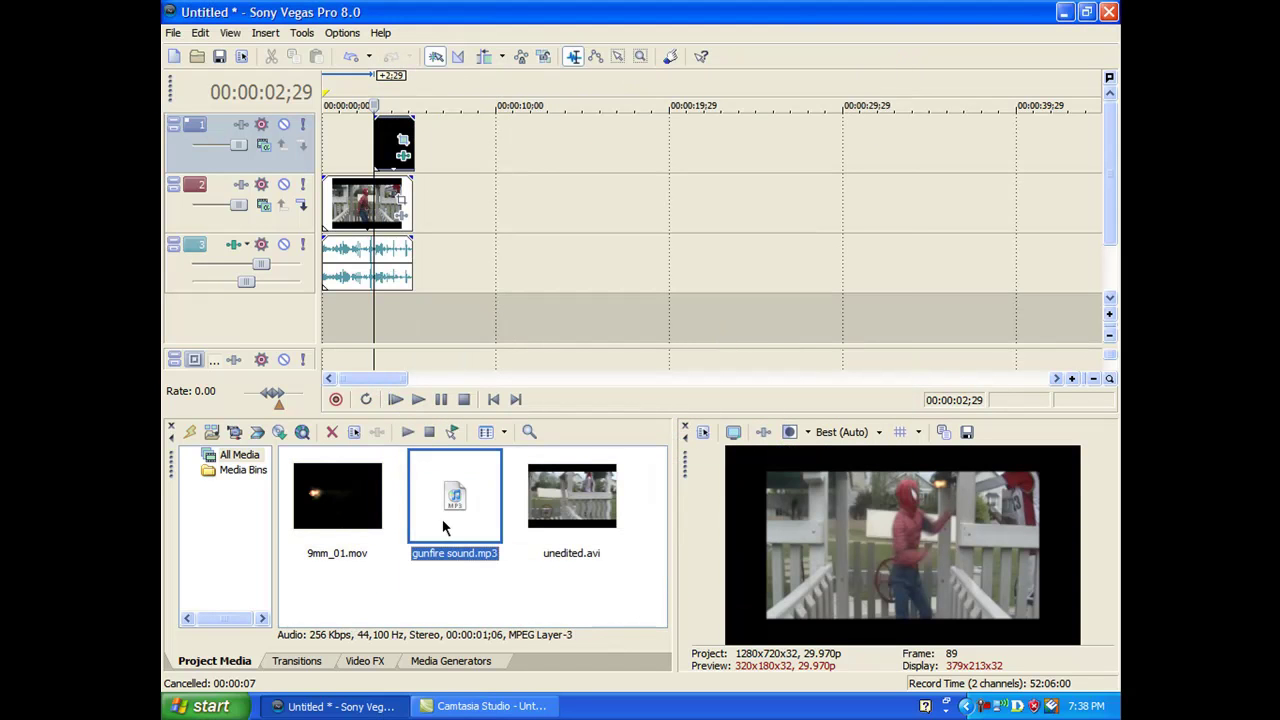
# Step: Put gunfire sound.mp3 on a new audio track at 00:00:02;29 and play back to check sync
pyautogui.moveTo(460, 489); pyautogui.dragTo(374, 322)
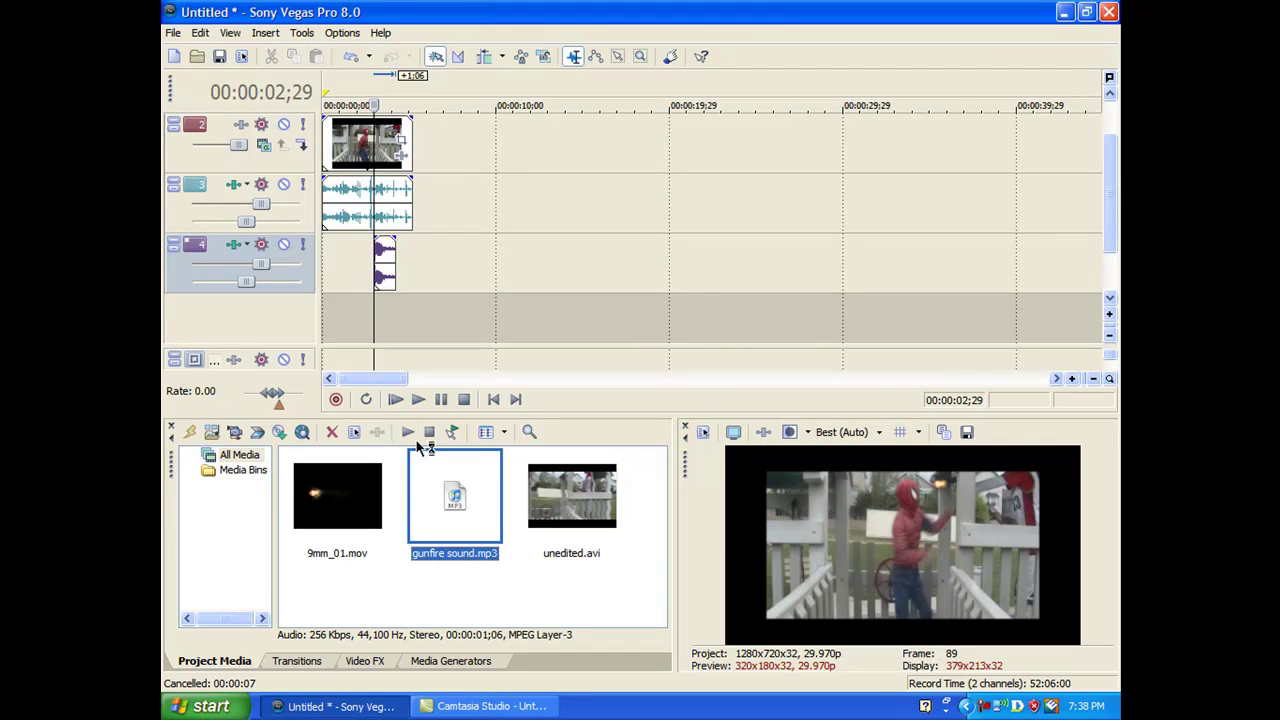
pyautogui.click(395, 400)
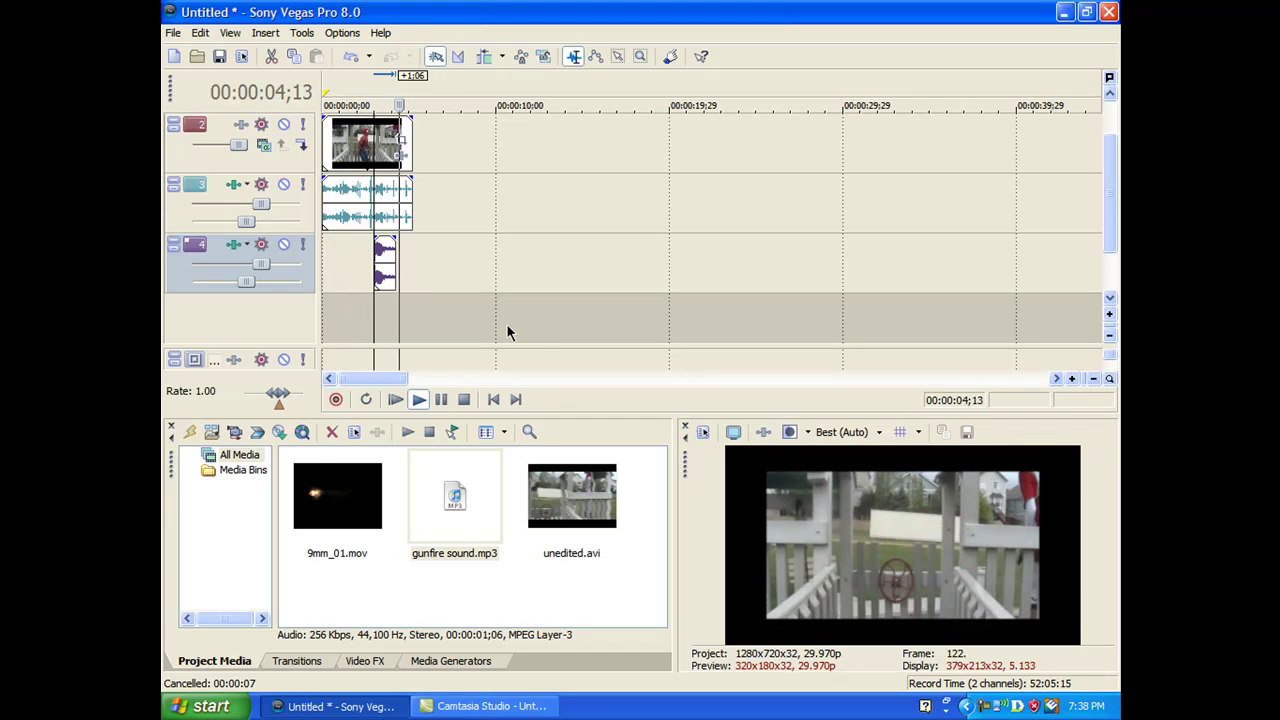
pyautogui.click(441, 399)
pyautogui.click(375, 258)
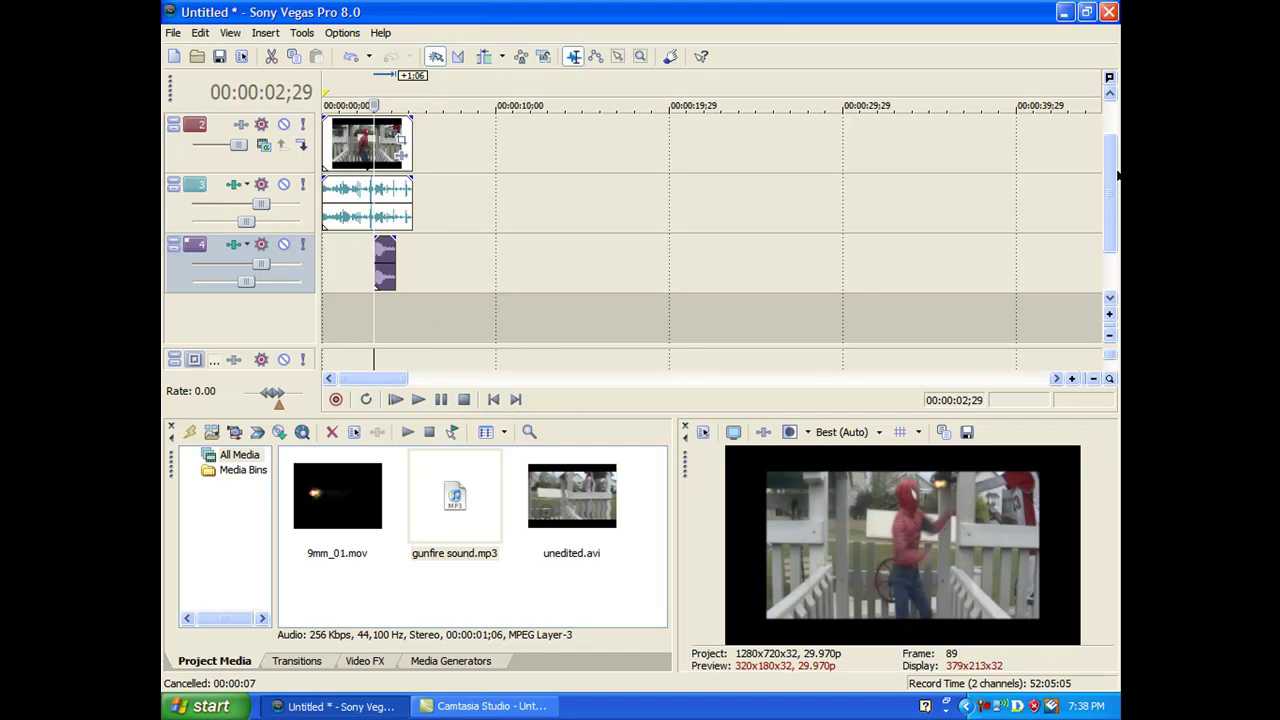
pyautogui.scroll(1, 1118, 175)
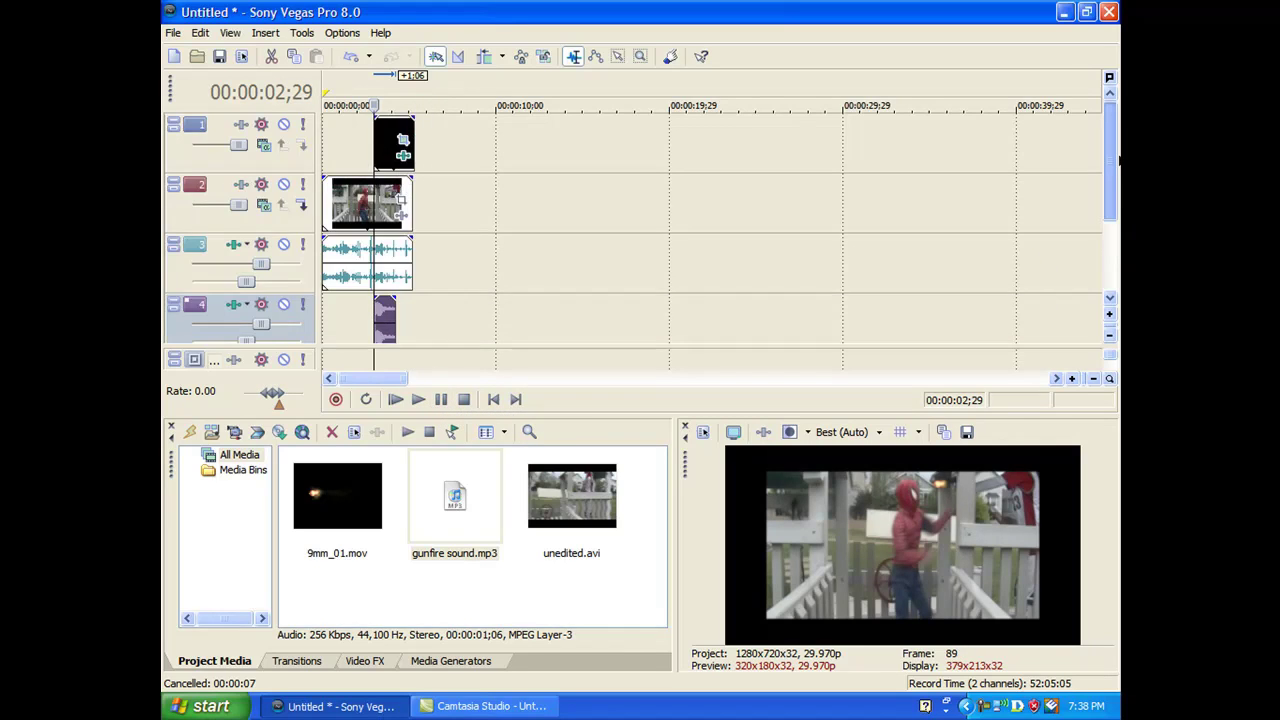
# Step: Import Blood_Burst_01.mov from Action Movie Essentials > Blood_Bursts into project media
pyautogui.click(210, 432)
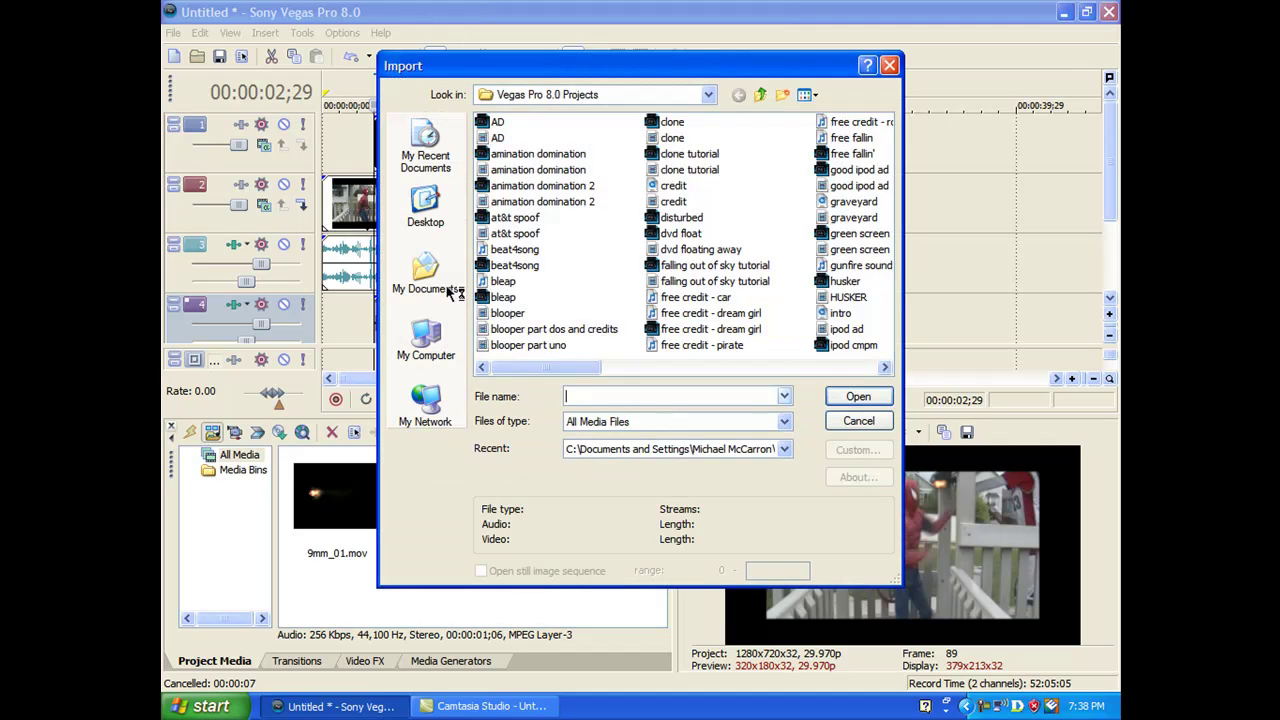
pyautogui.click(426, 215)
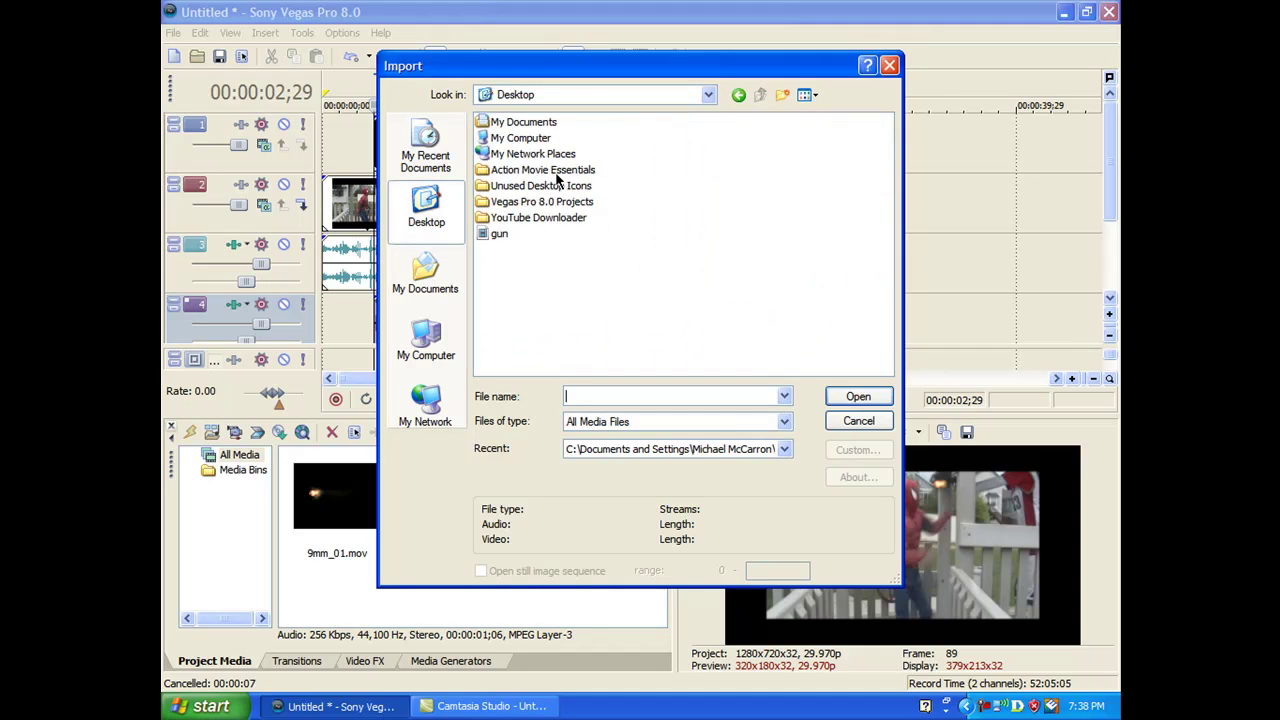
pyautogui.doubleClick(550, 170)
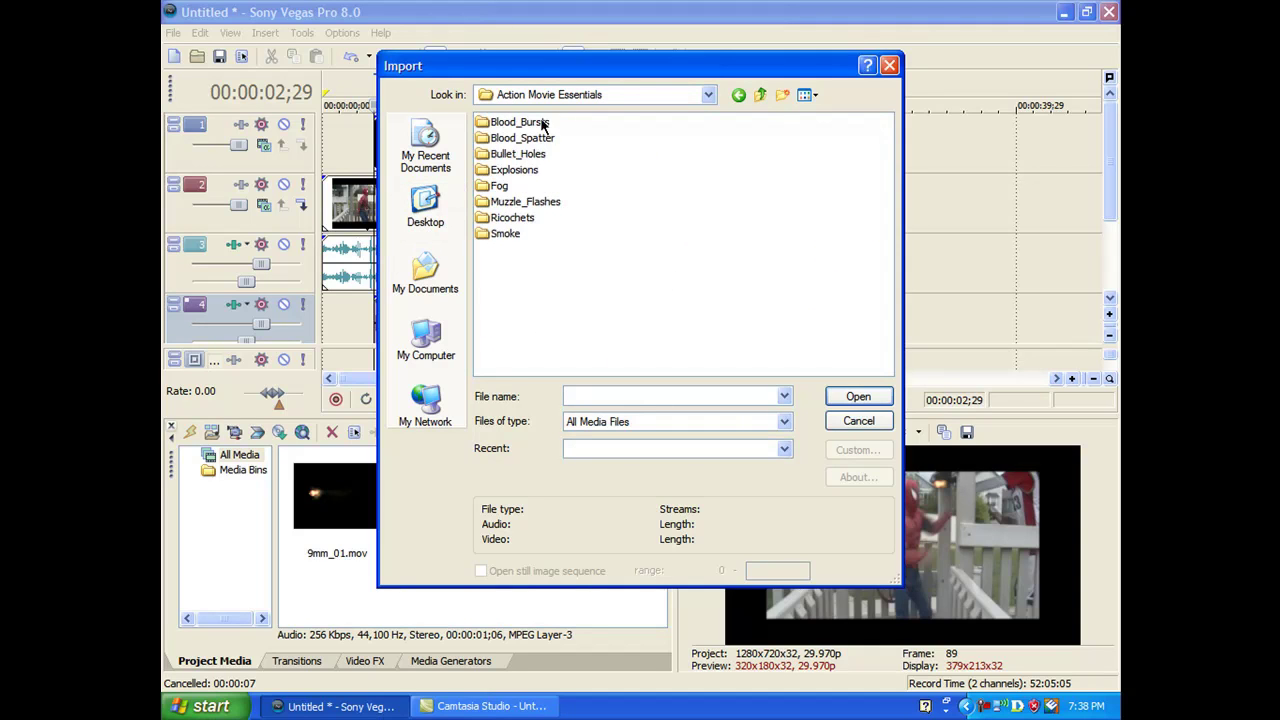
pyautogui.doubleClick(537, 123)
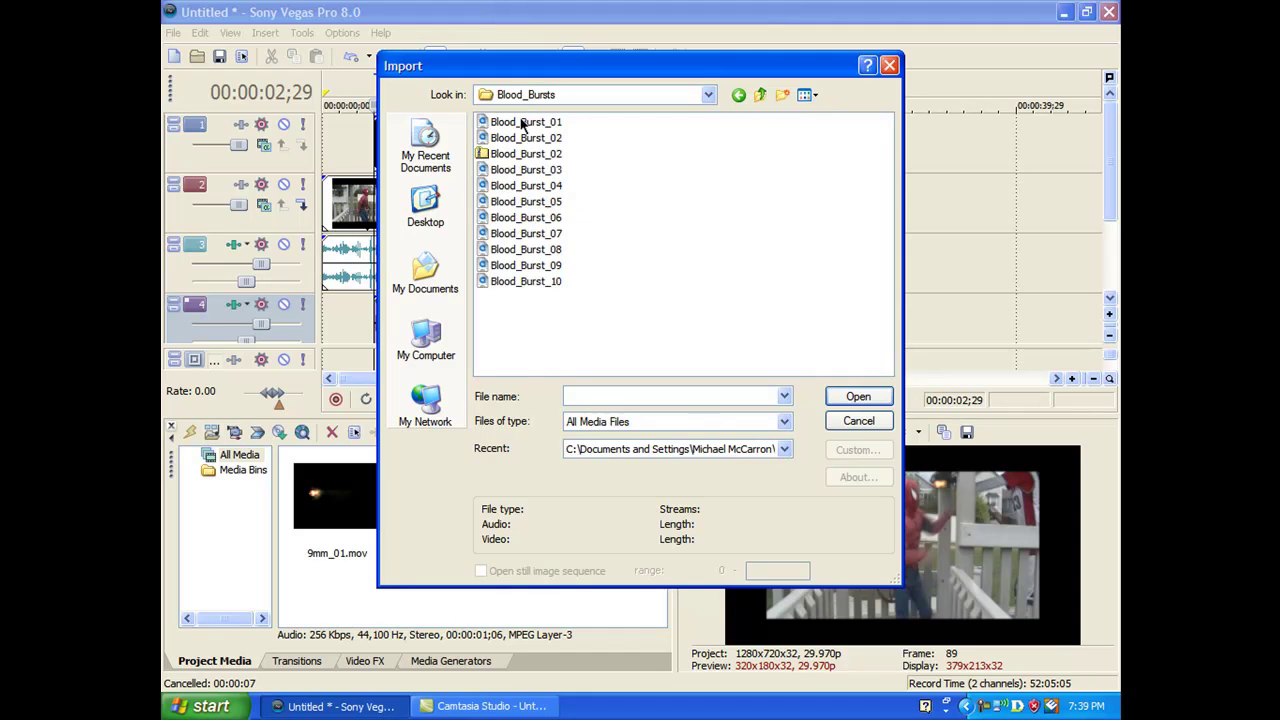
pyautogui.click(671, 234)
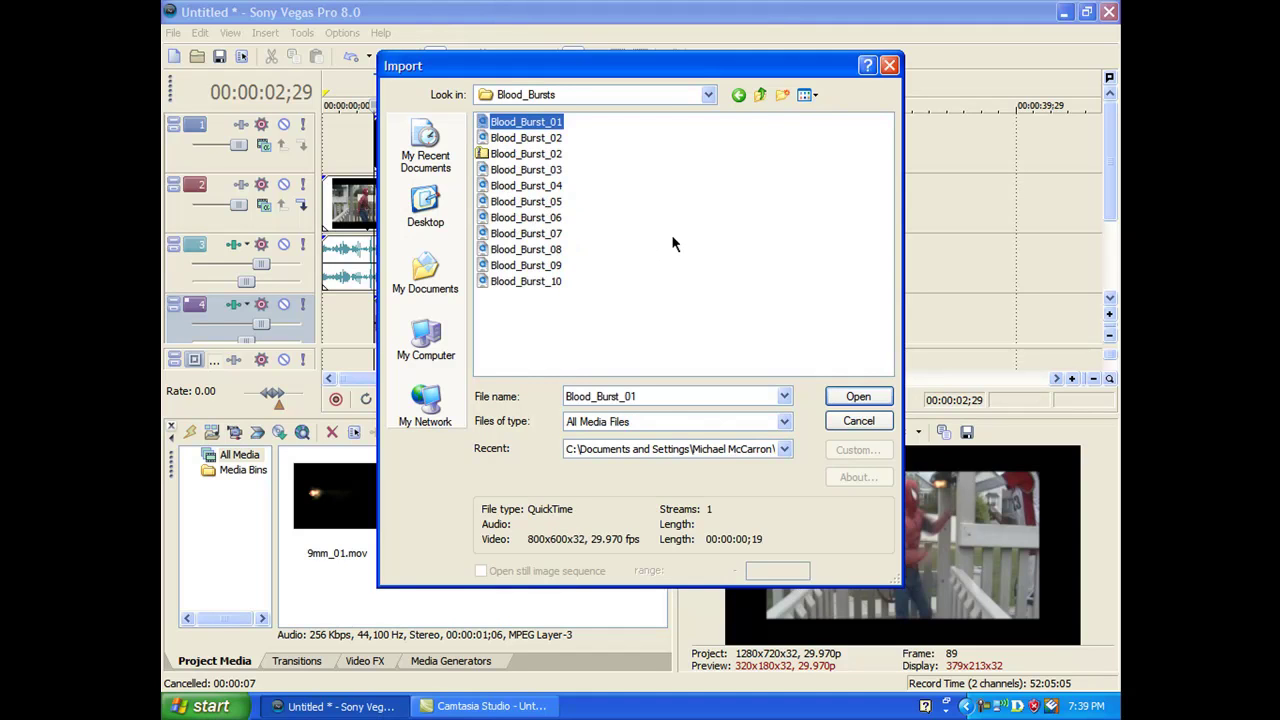
pyautogui.click(848, 396)
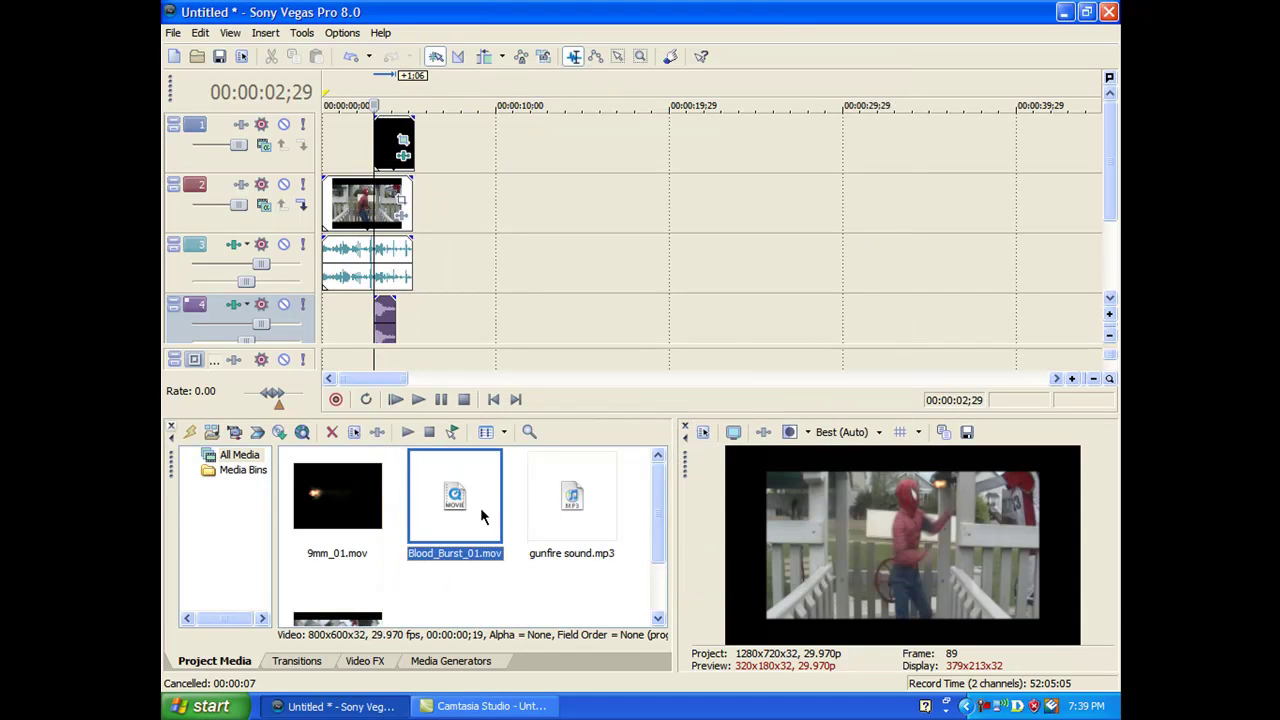
# Step: Insert a new top video track and put Blood_Burst_01.mov on it at 00:00:02;29
pyautogui.click(203, 38)
pyautogui.moveTo(265, 33)
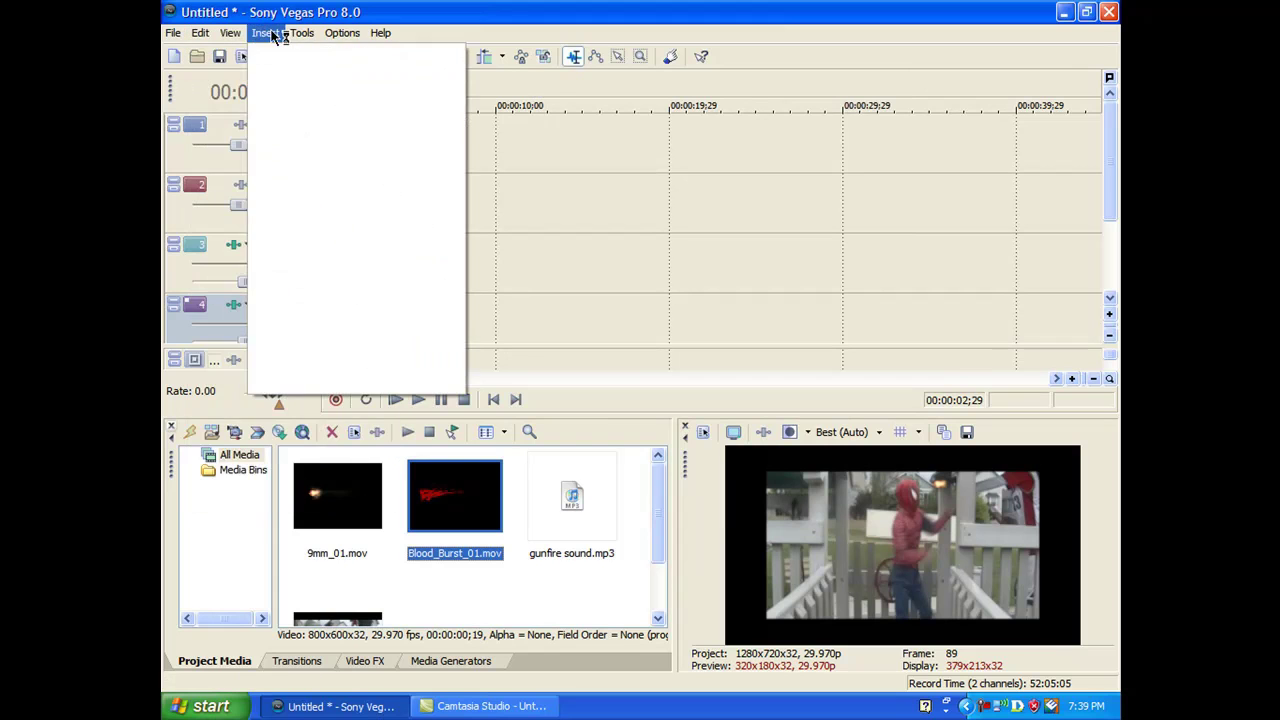
pyautogui.click(298, 120)
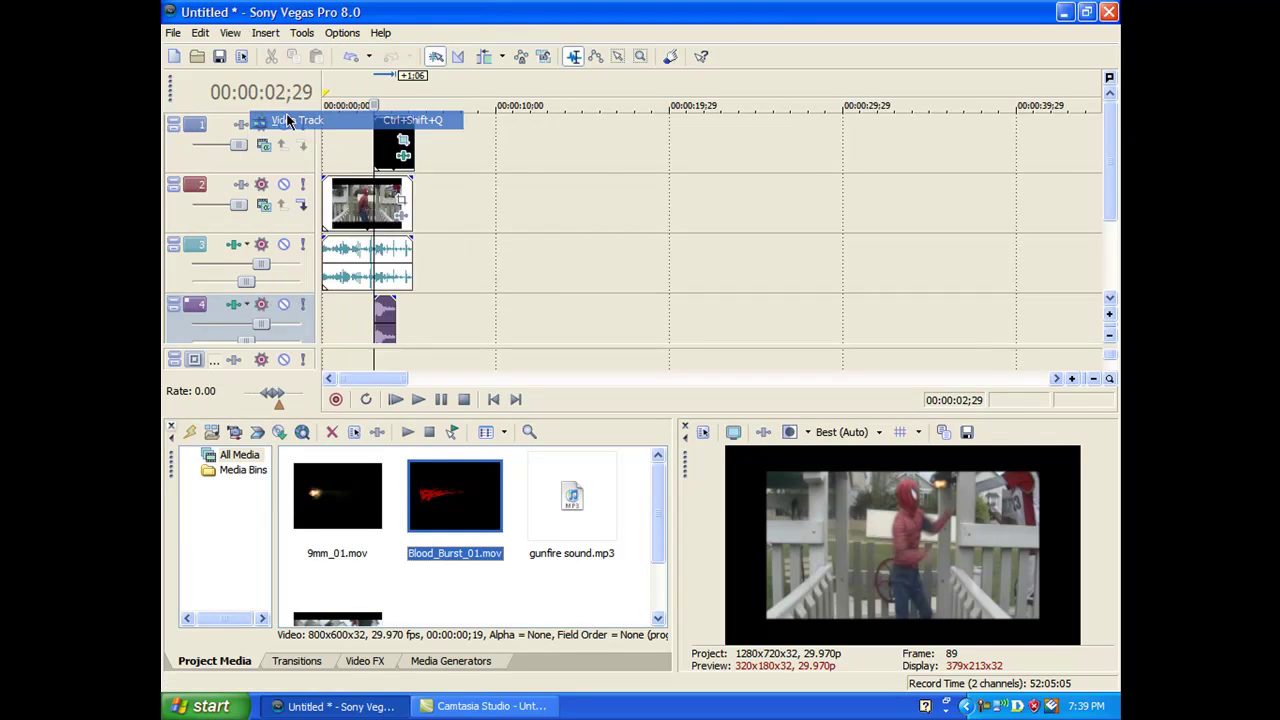
pyautogui.moveTo(447, 505); pyautogui.dragTo(380, 140)
pyautogui.scroll(5, 380, 140)
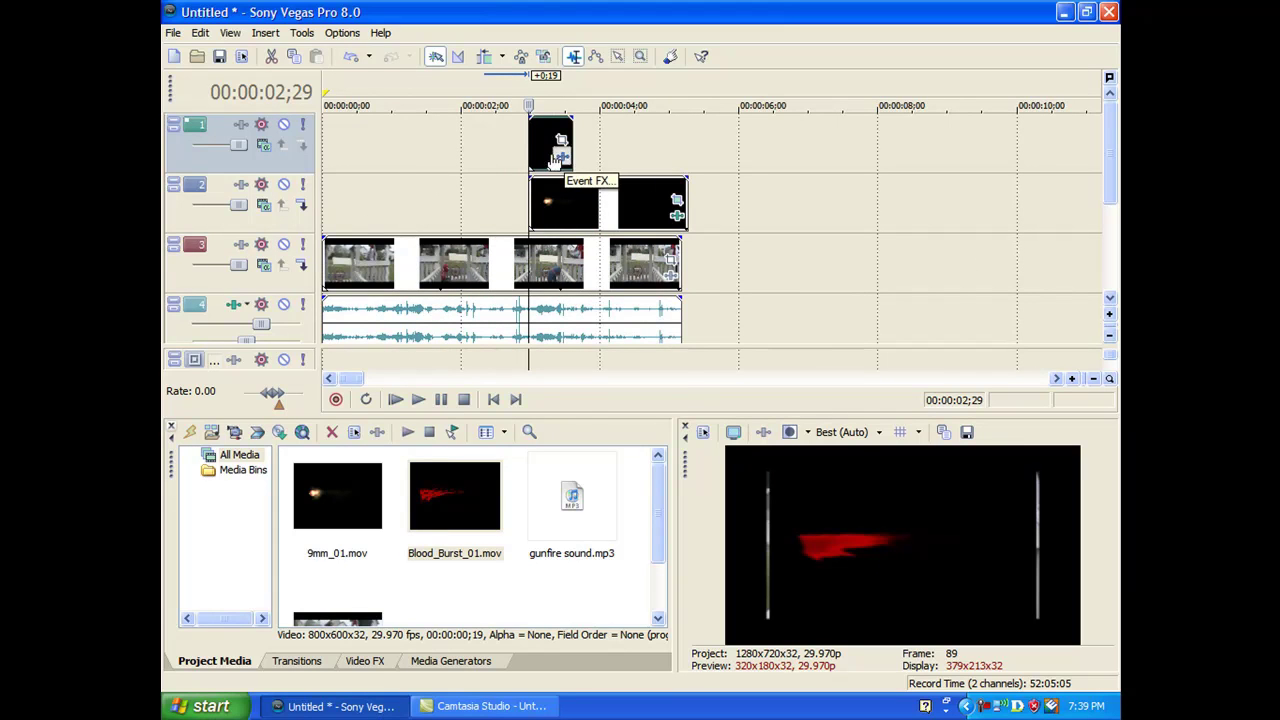
# Step: Apply Sony Chroma Keyer to Blood_Burst_01, keying out black with low threshold 0.345 and high 0.696
pyautogui.click(563, 156)
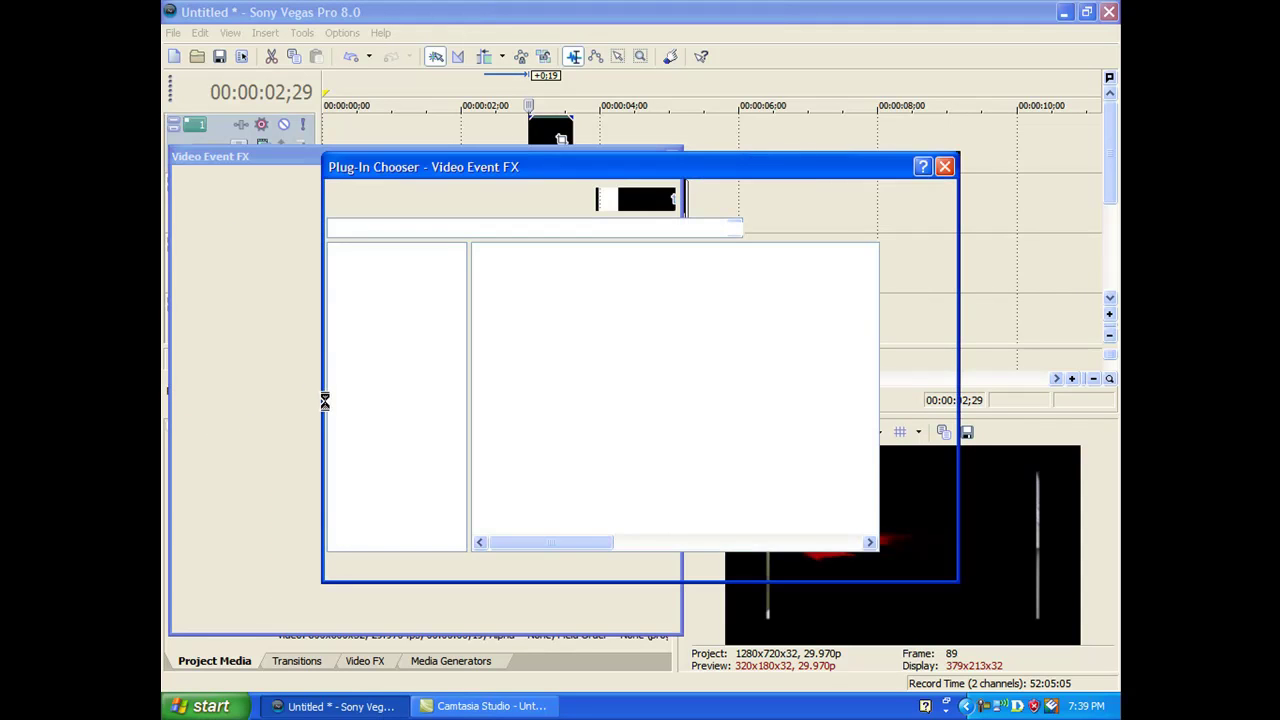
pyautogui.click(520, 427)
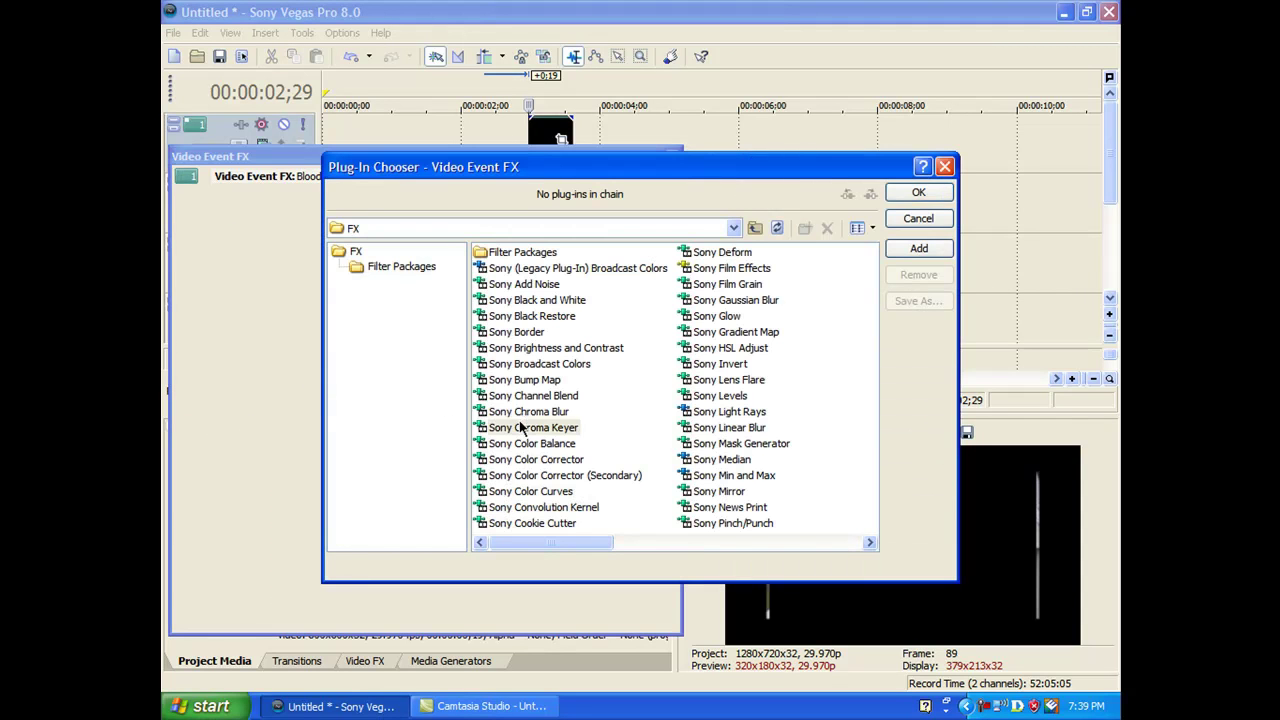
pyautogui.click(900, 199)
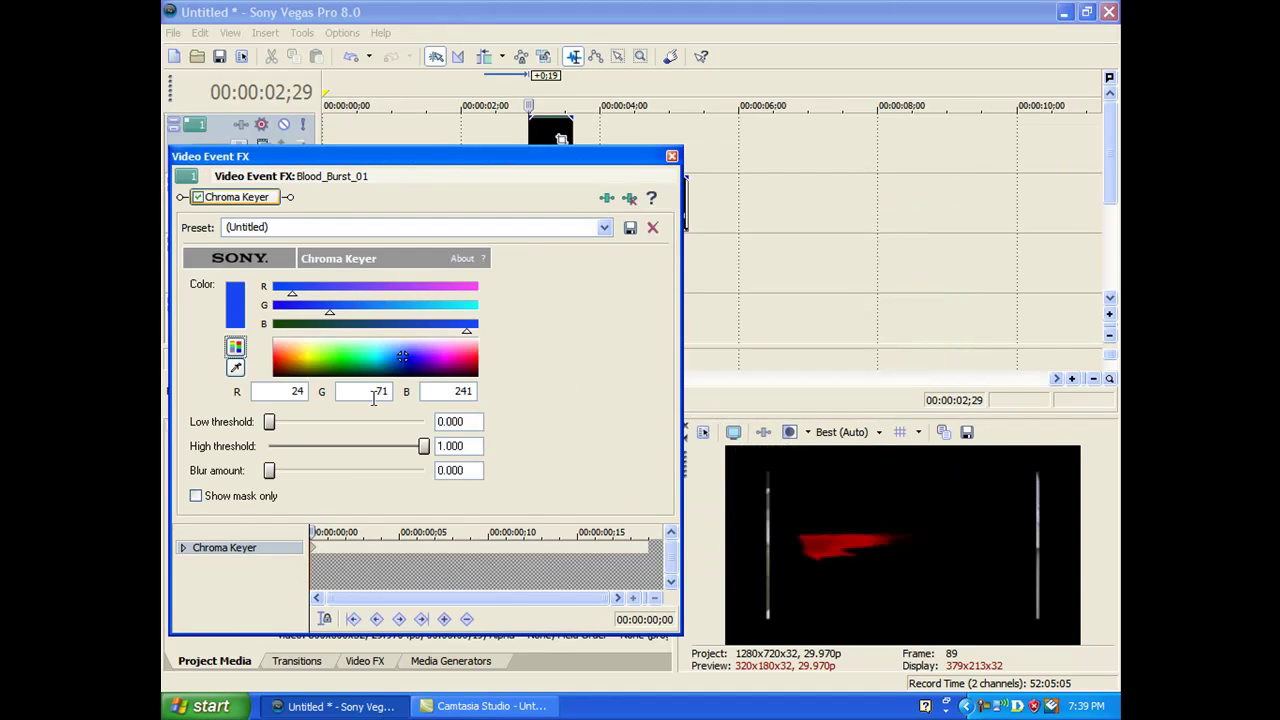
pyautogui.click(237, 367)
pyautogui.click(962, 516)
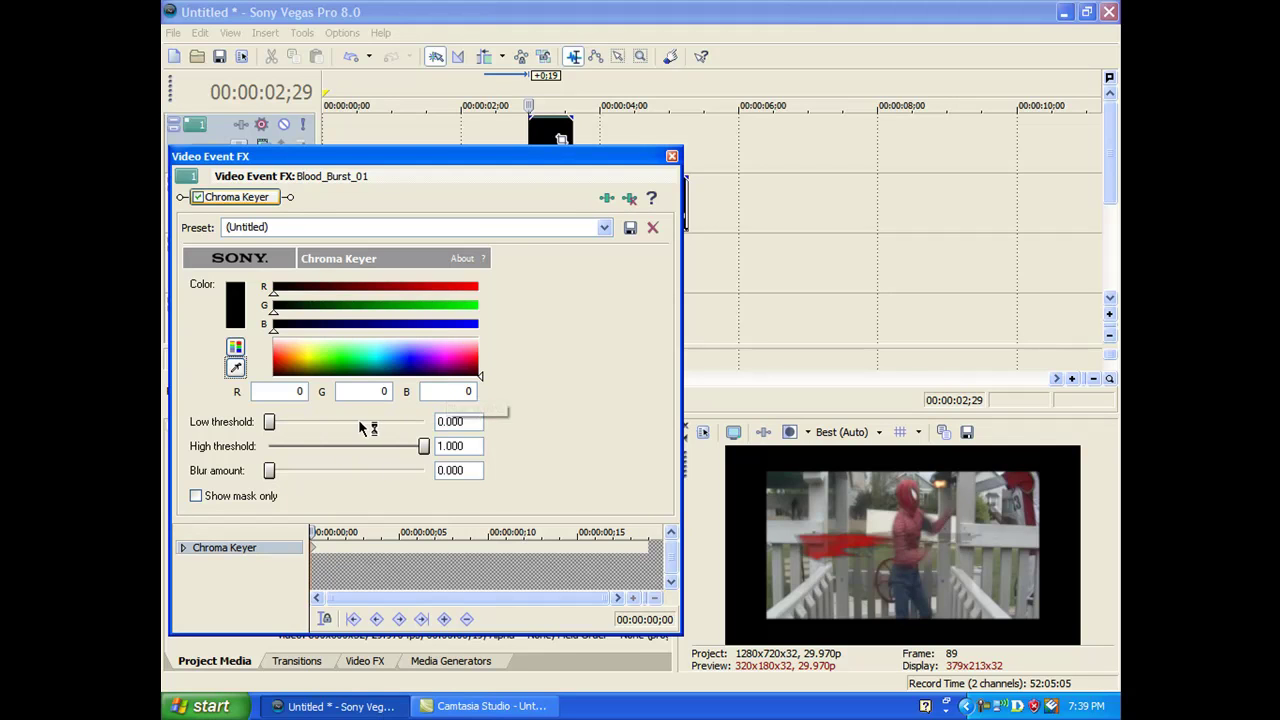
pyautogui.moveTo(270, 422); pyautogui.dragTo(375, 448)
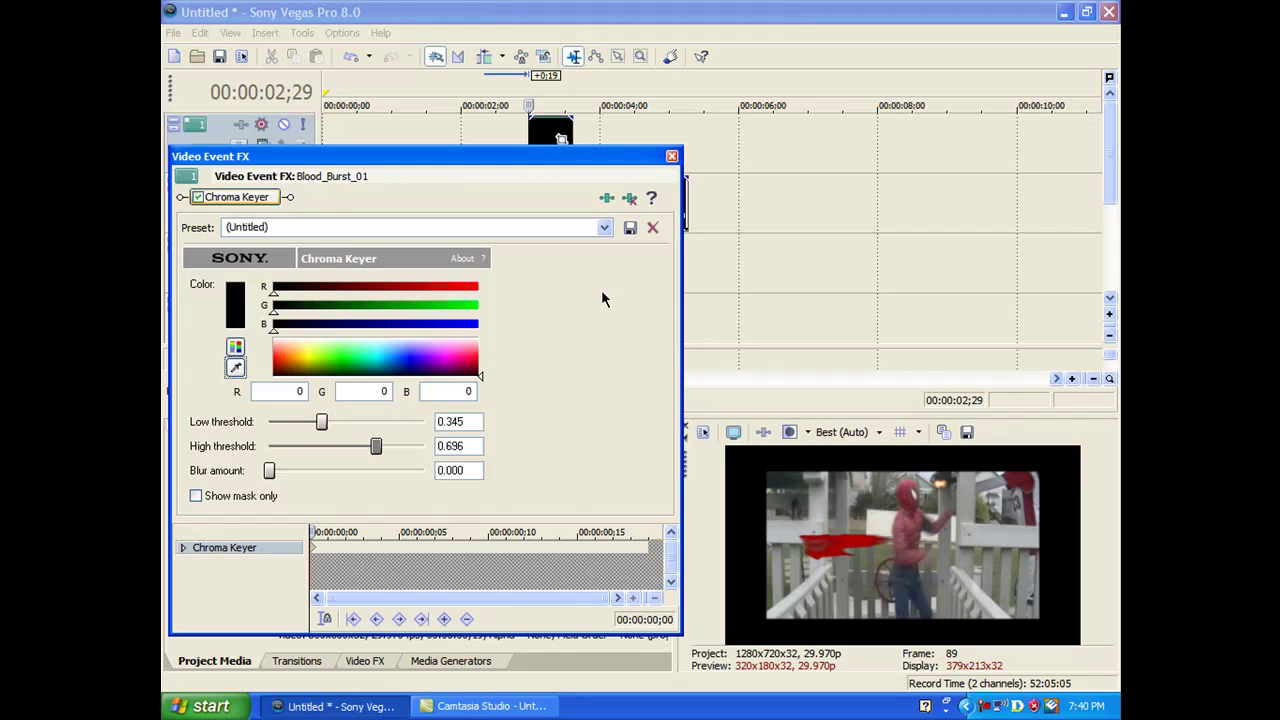
# Step: Pan/crop Blood_Burst_01 to 2,150 × 1,612.5, centred at X 50, Y 750 over the man's head
pyautogui.click(672, 157)
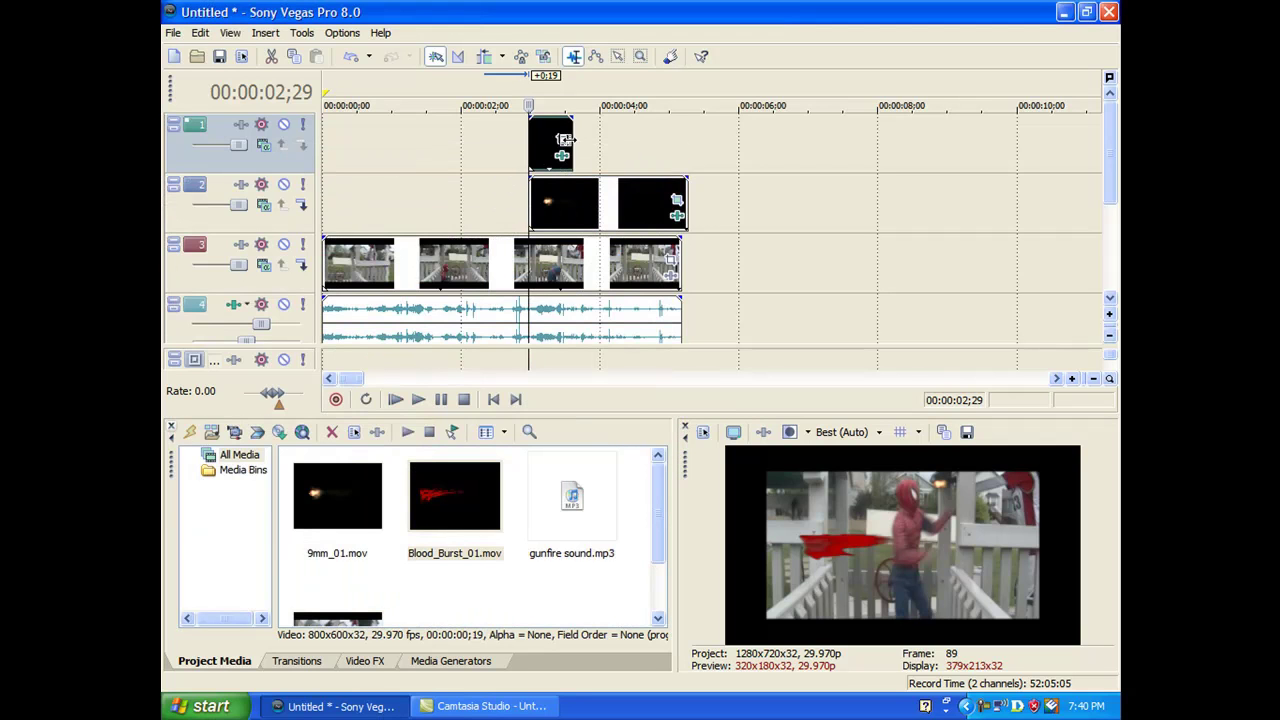
pyautogui.click(562, 143)
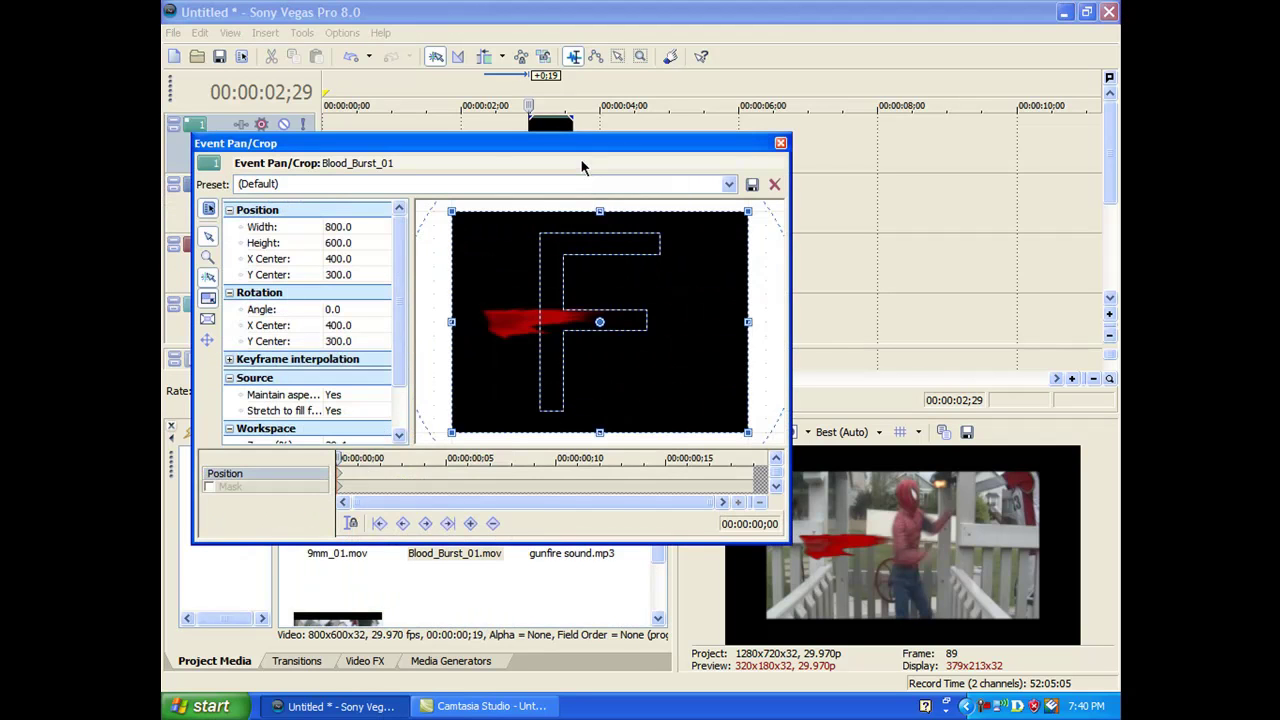
pyautogui.scroll(-3, 715, 268)
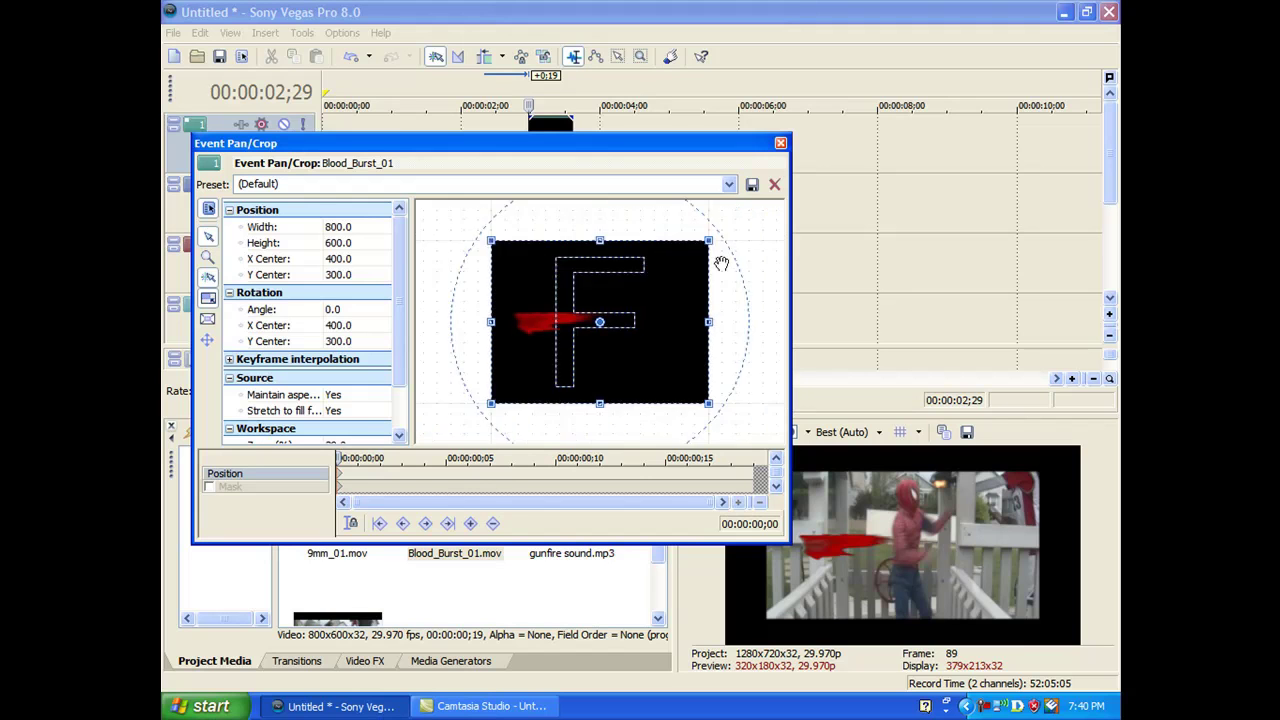
pyautogui.scroll(-1, 711, 277)
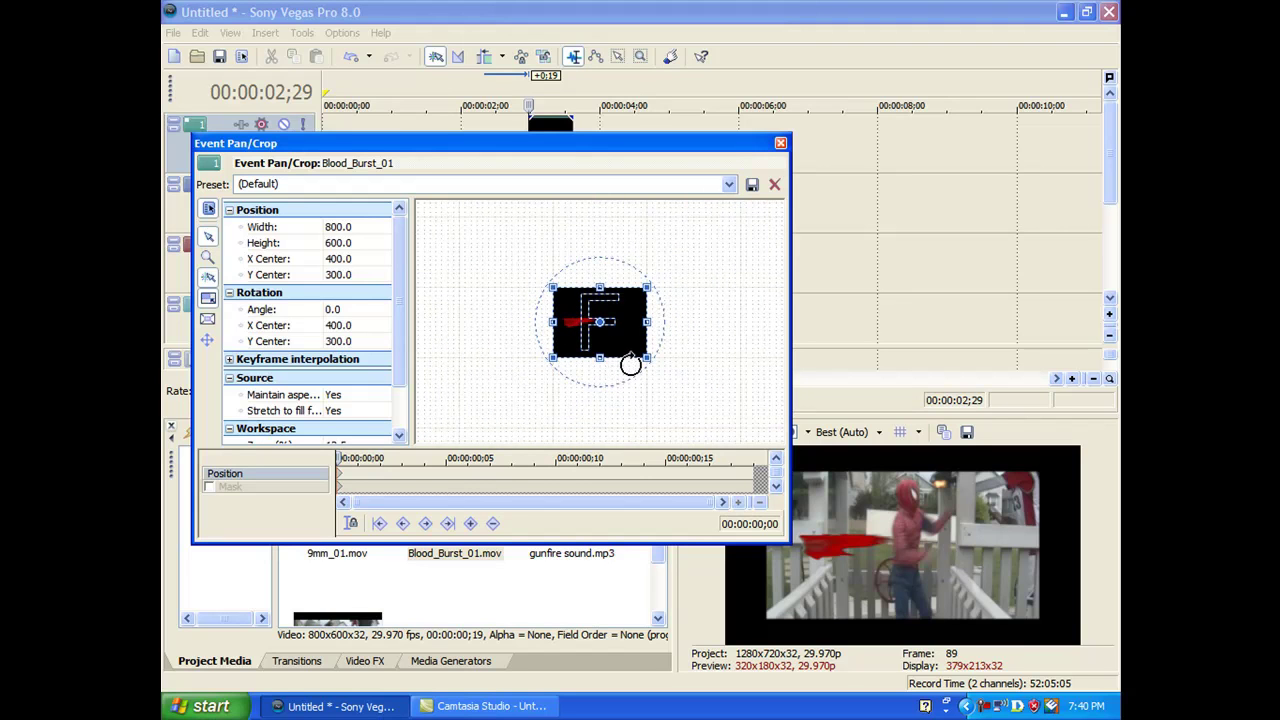
pyautogui.moveTo(649, 359); pyautogui.dragTo(777, 459)
pyautogui.moveTo(678, 343); pyautogui.dragTo(588, 348)
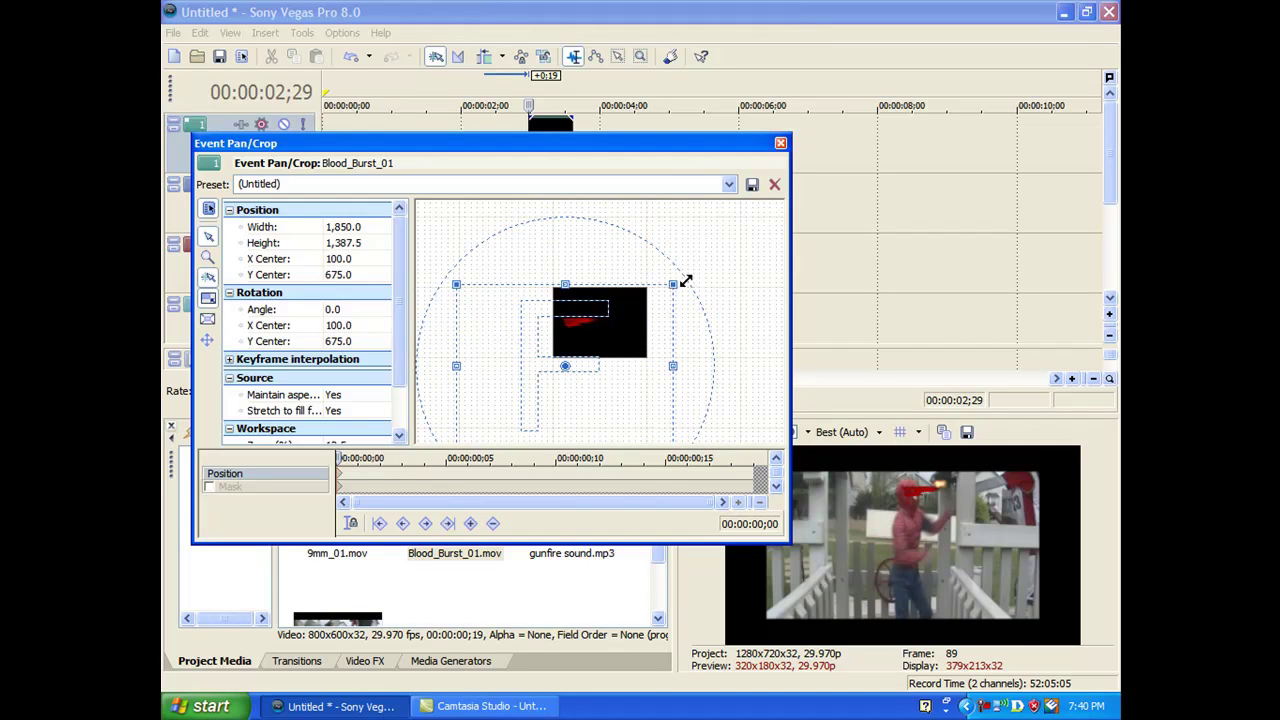
pyautogui.moveTo(686, 281); pyautogui.dragTo(721, 255)
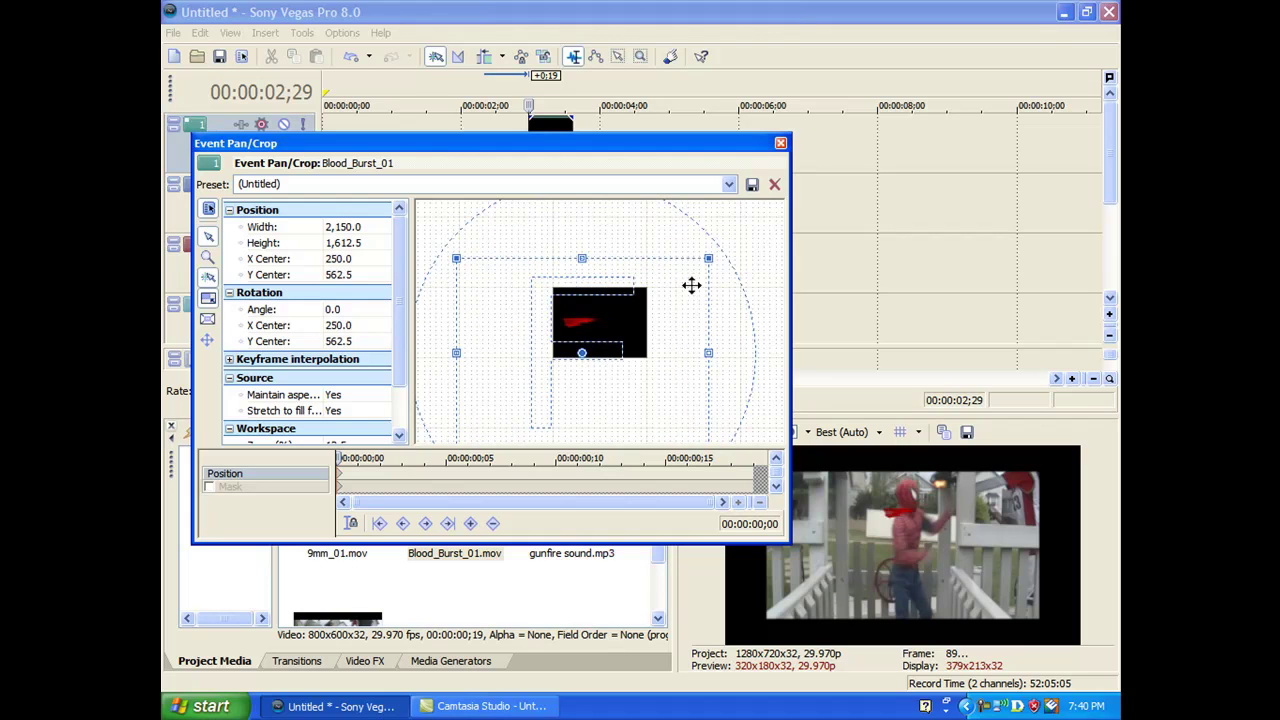
pyautogui.moveTo(668, 297); pyautogui.dragTo(638, 332)
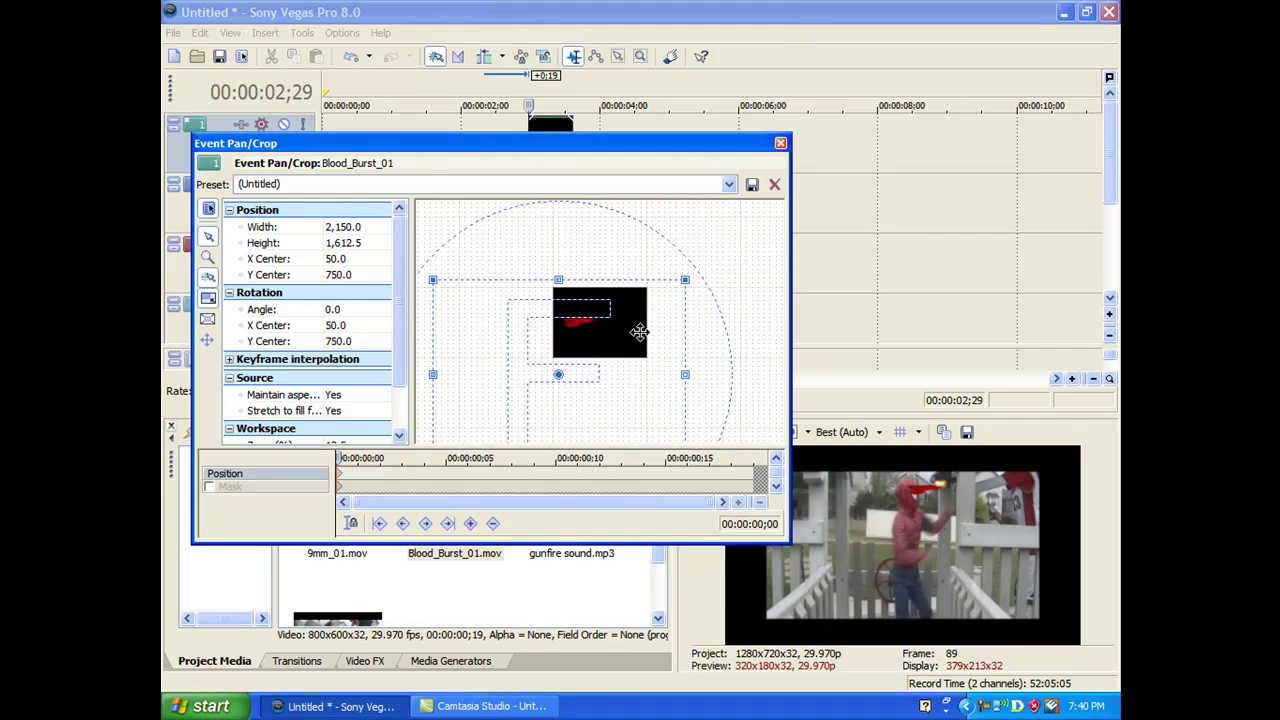
# Step: Close Pan/Crop, play the composite from the start, then stop and rewind to the beginning
pyautogui.click(780, 145)
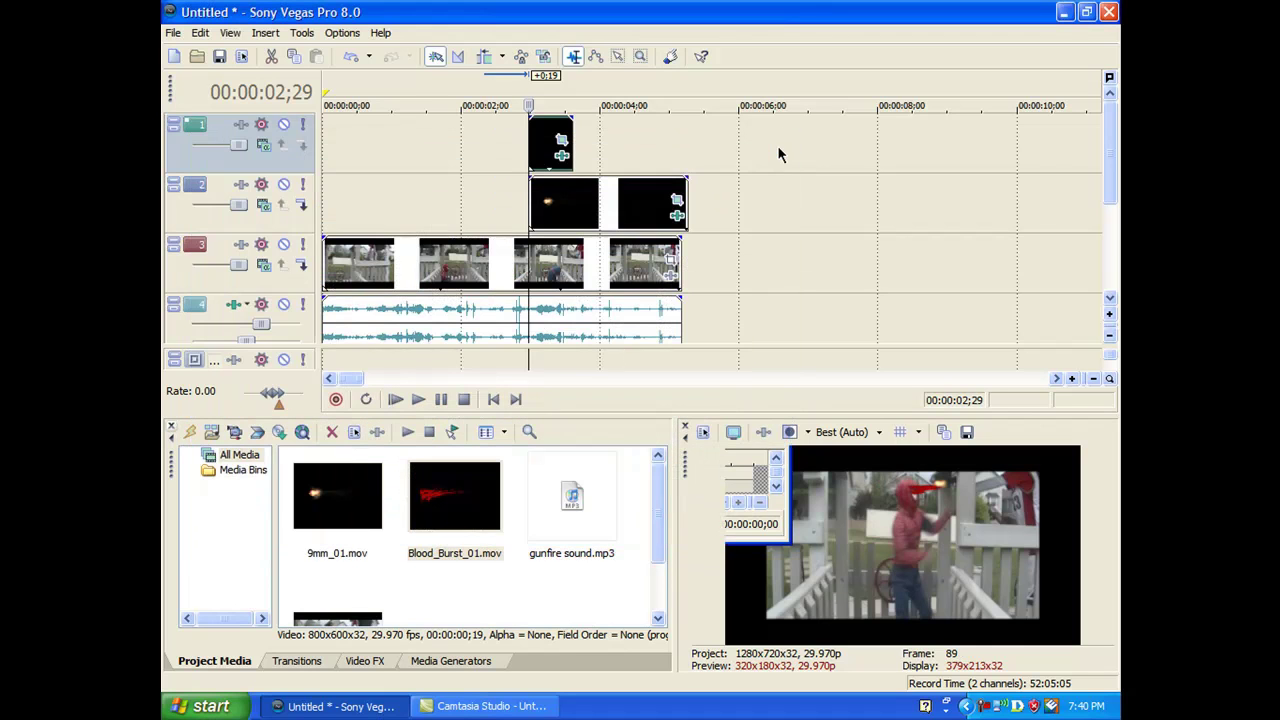
pyautogui.click(396, 400)
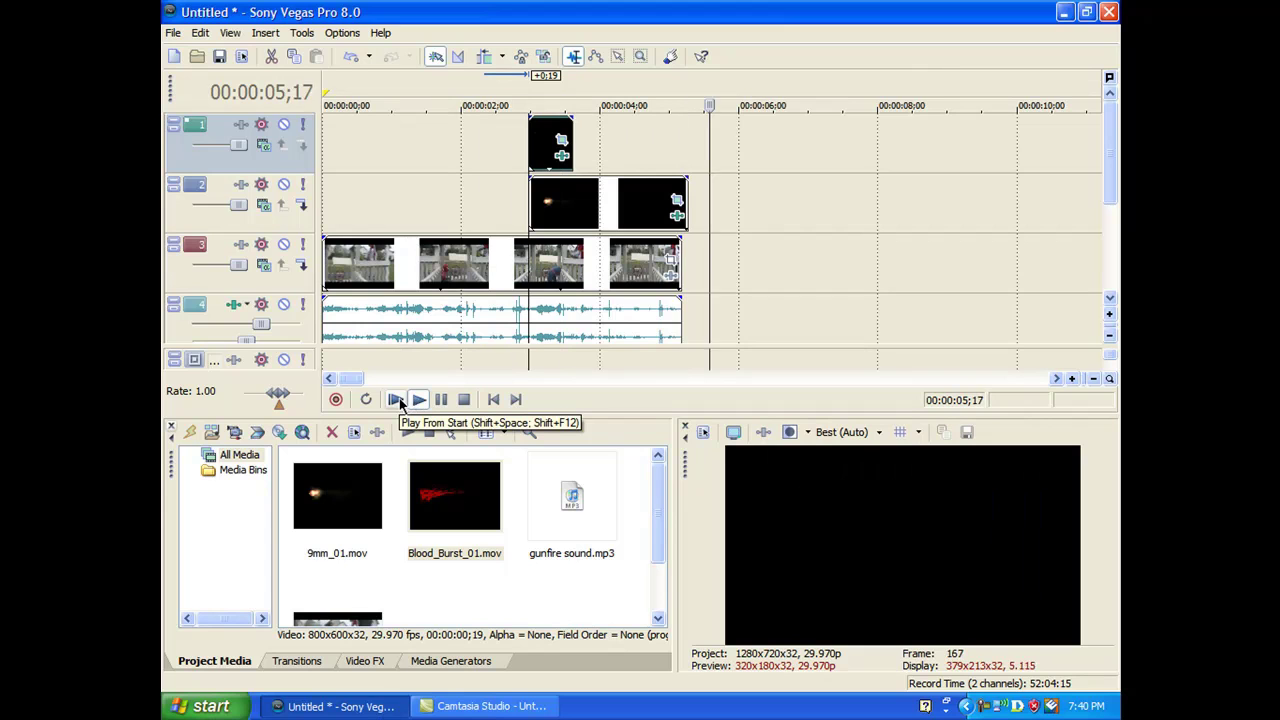
pyautogui.press('Return')
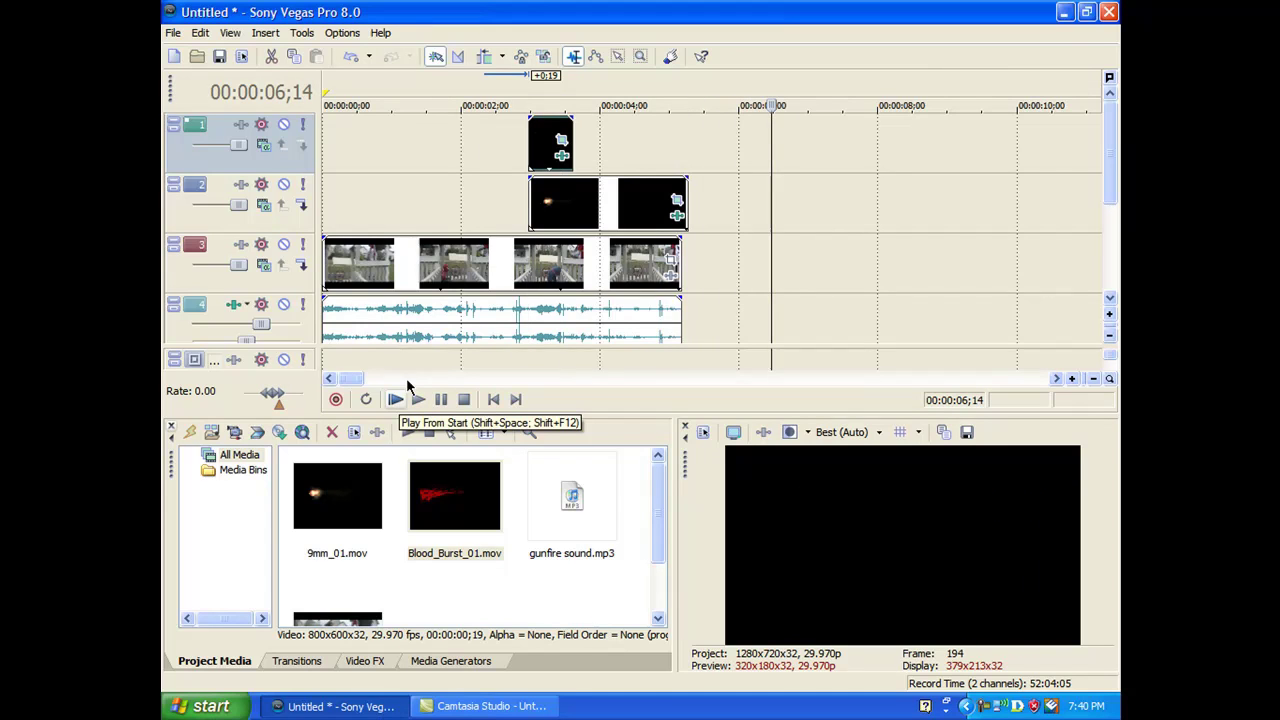
pyautogui.click(328, 287)
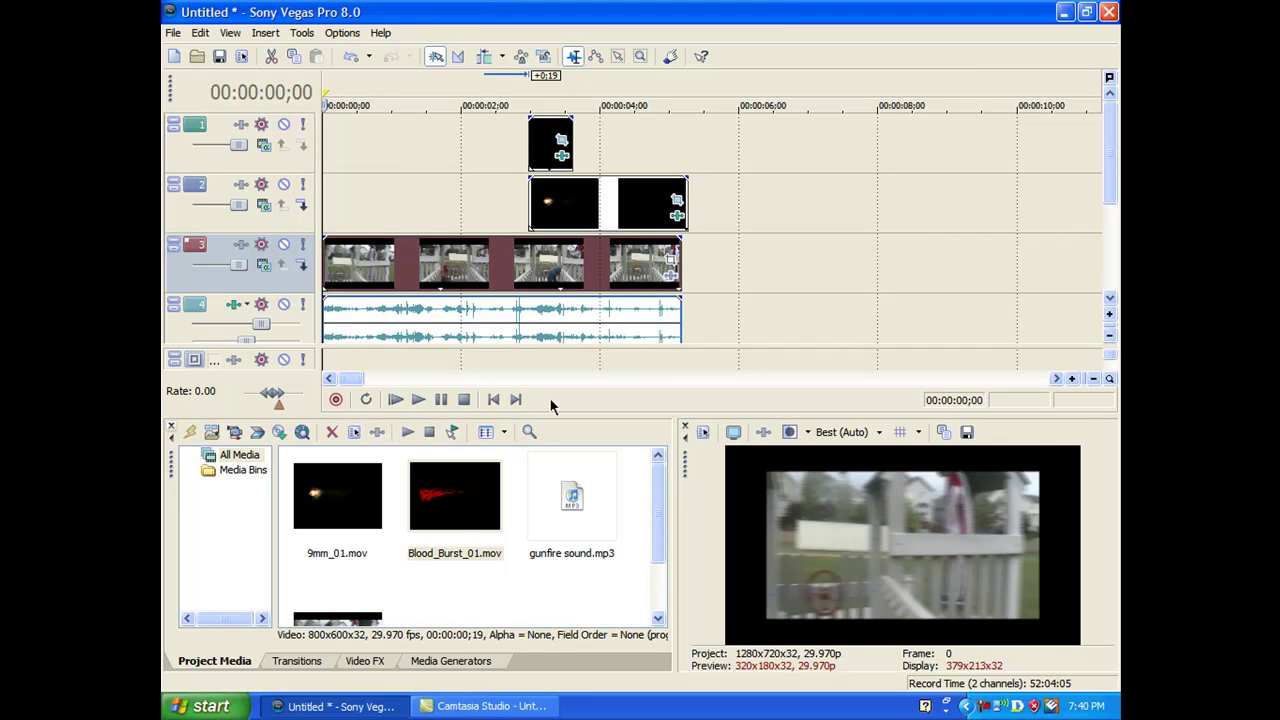
# Step: Quit Vegas without saving changes and minimize Camtasia to show the desktop
pyautogui.click(1107, 12)
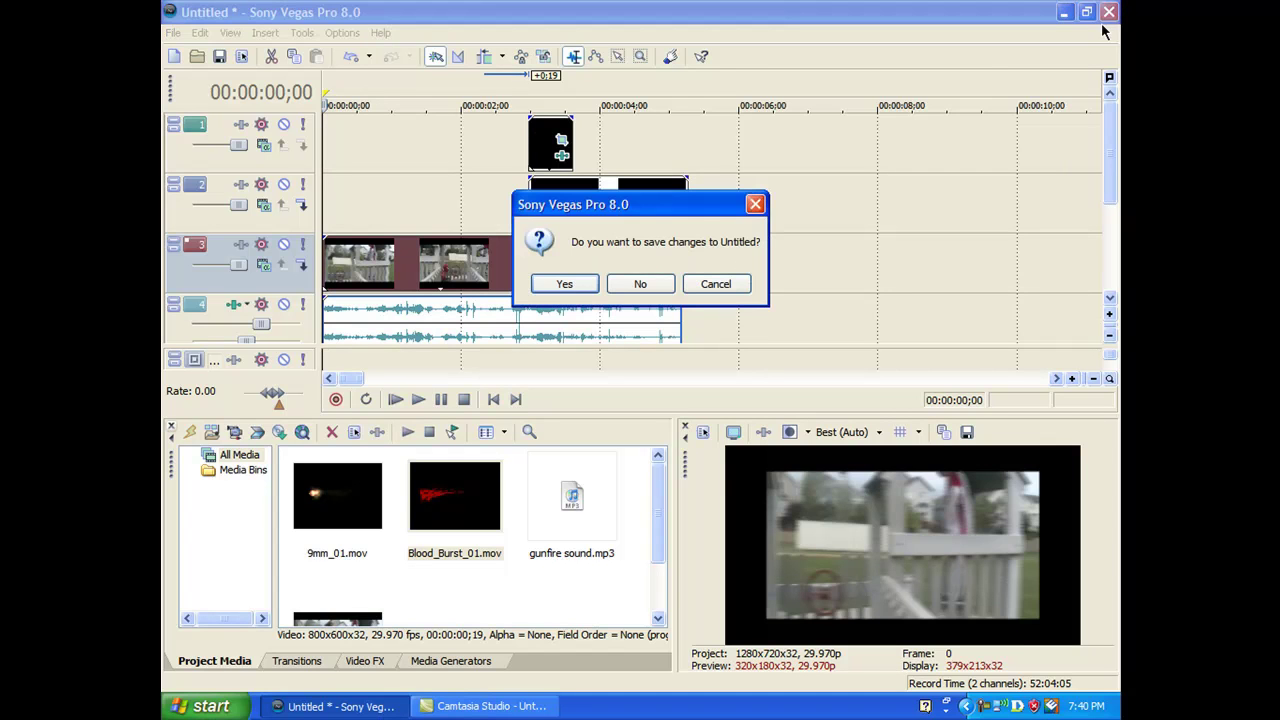
pyautogui.click(640, 284)
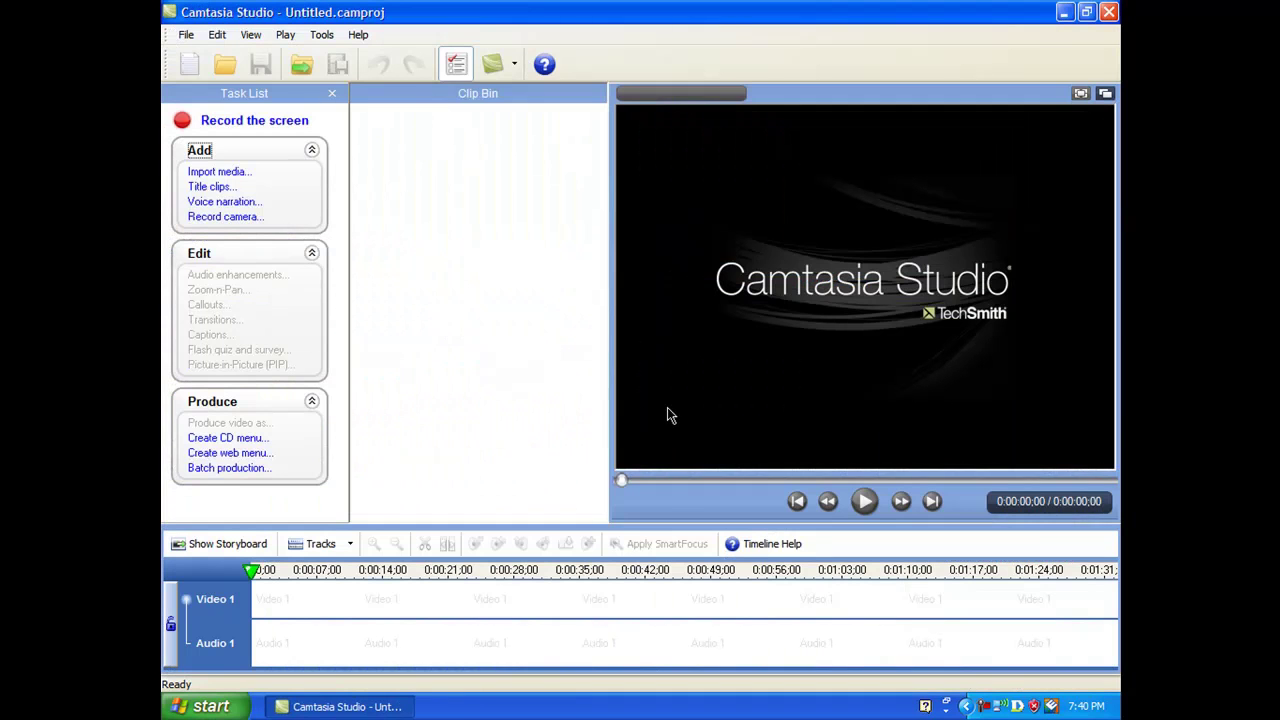
pyautogui.click(1065, 11)
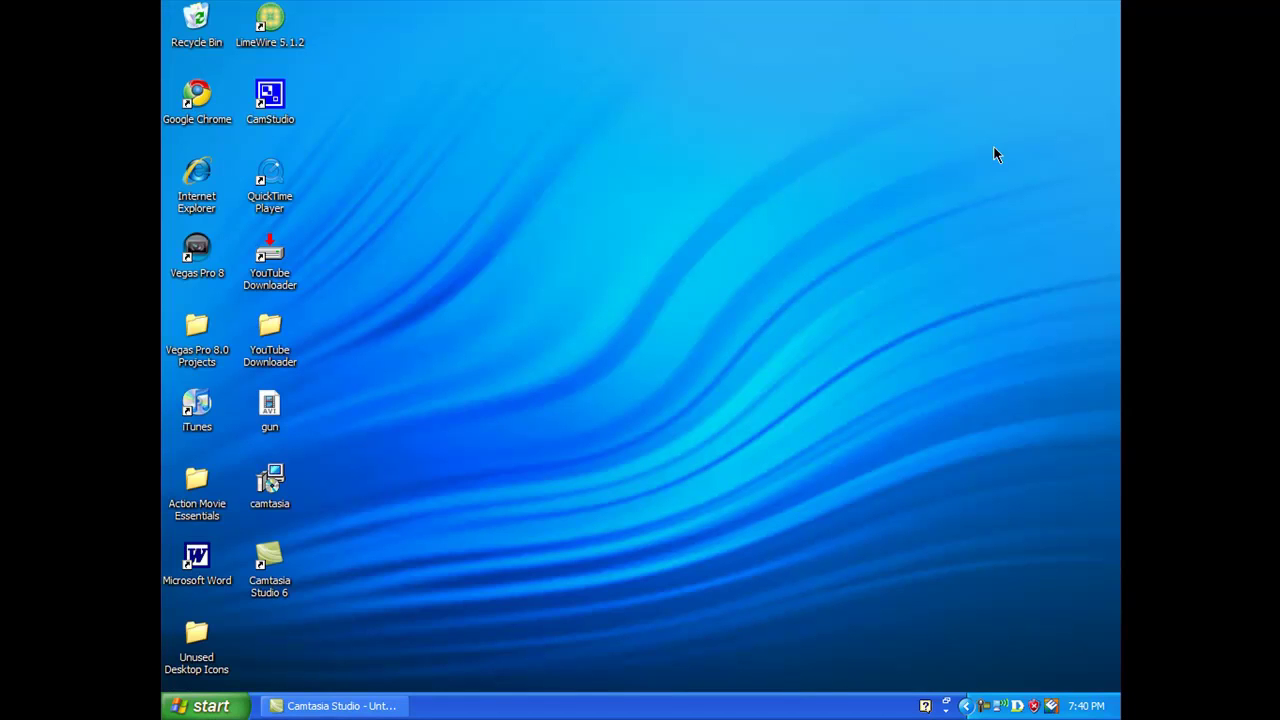